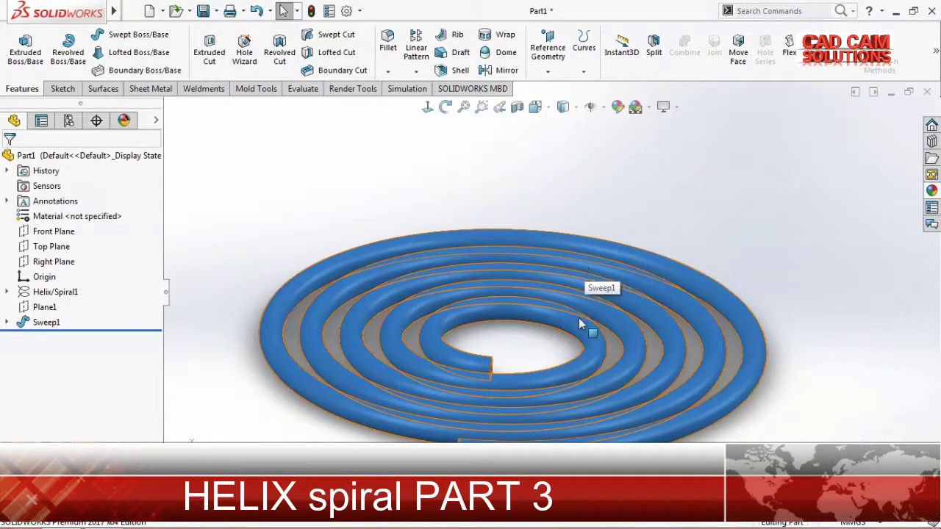
- Create a new part document
middle_click_drag(579, 321, 549, 304)
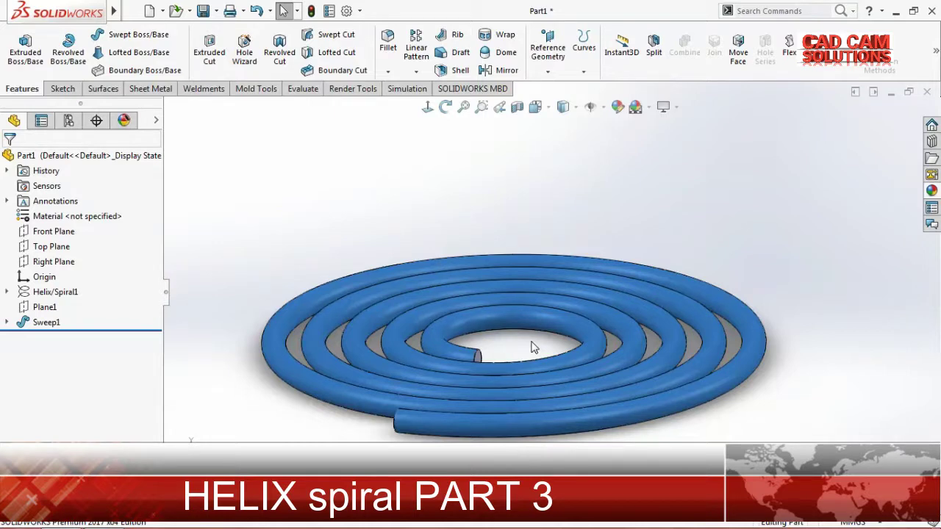
mouse_move(533, 347)
middle_mouse_down()
mouse_move(515, 336)
mouse_move(504, 378)
mouse_move(512, 372)
middle_mouse_up()
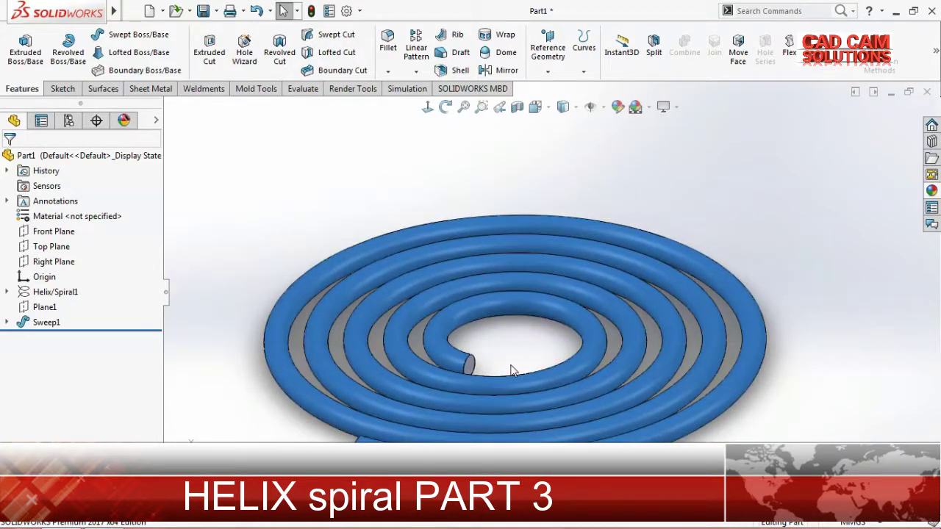
mouse_move(519, 361)
middle_mouse_down()
mouse_move(500, 357)
mouse_move(500, 380)
mouse_move(528, 341)
mouse_move(507, 336)
mouse_move(515, 311)
middle_mouse_up()
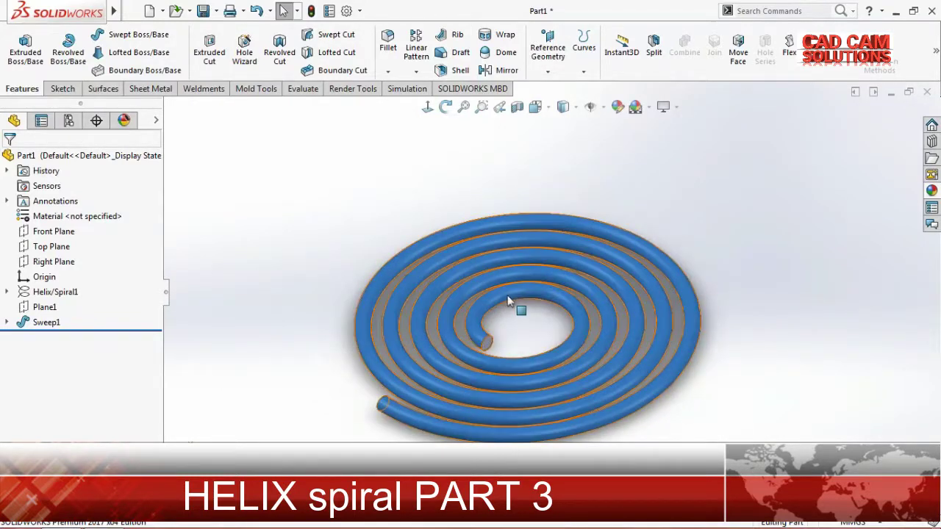
mouse_move(469, 239)
middle_mouse_down()
mouse_move(525, 303)
mouse_move(542, 357)
mouse_move(529, 288)
middle_mouse_up()
scroll(553, 340, "down", 2)
left_click(163, 11)
left_click(169, 31)
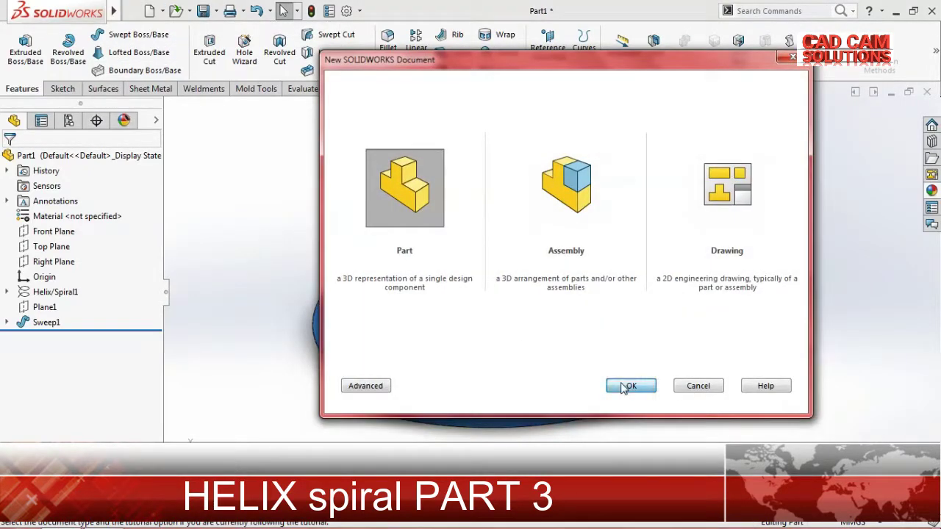
left_click(623, 387)
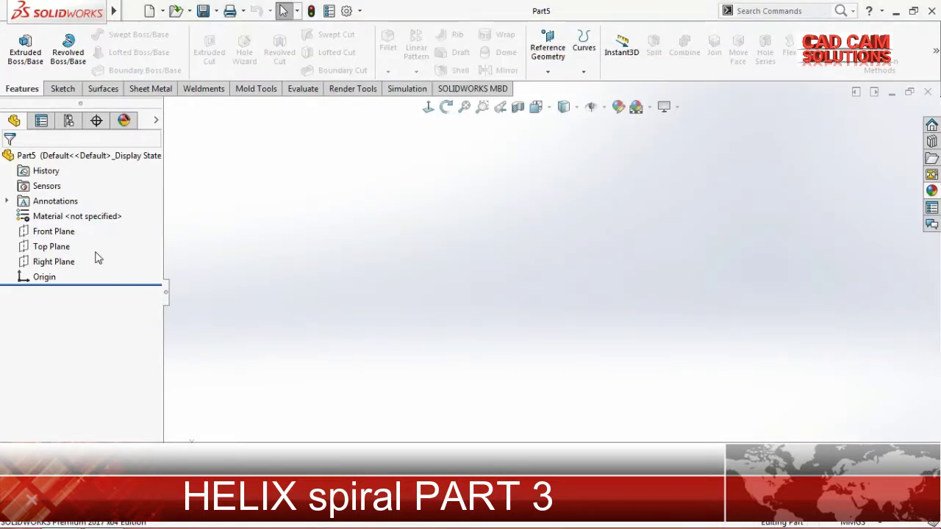
- Sketch a circle centred on the origin on the Top Plane
left_click(64, 247)
left_click(76, 228)
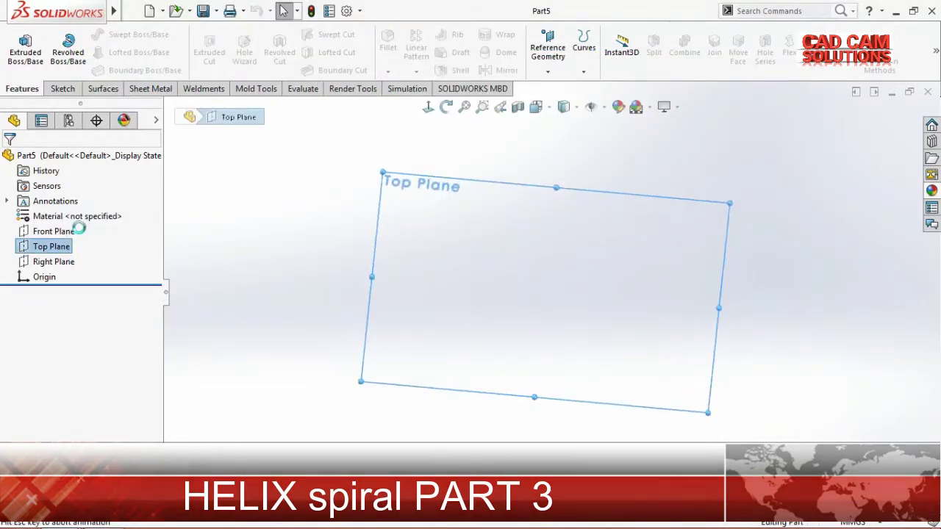
left_click(118, 33)
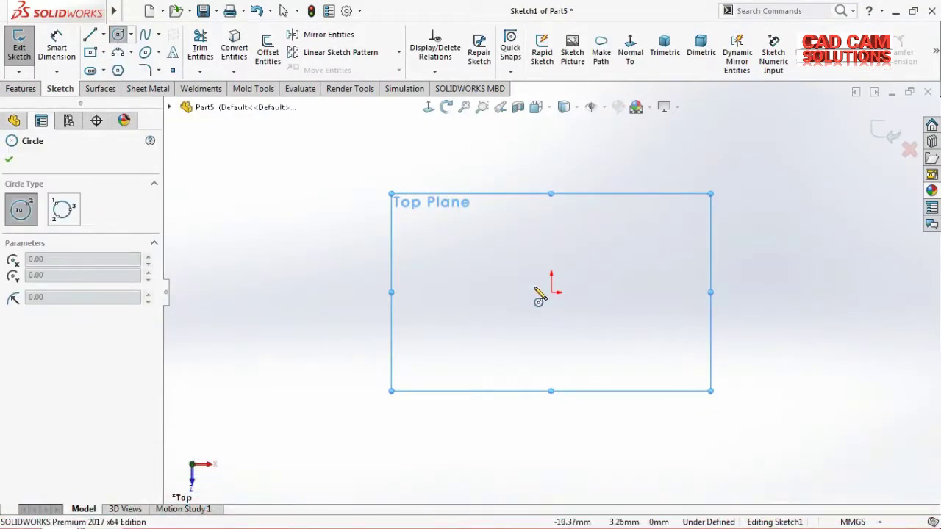
left_click(552, 292)
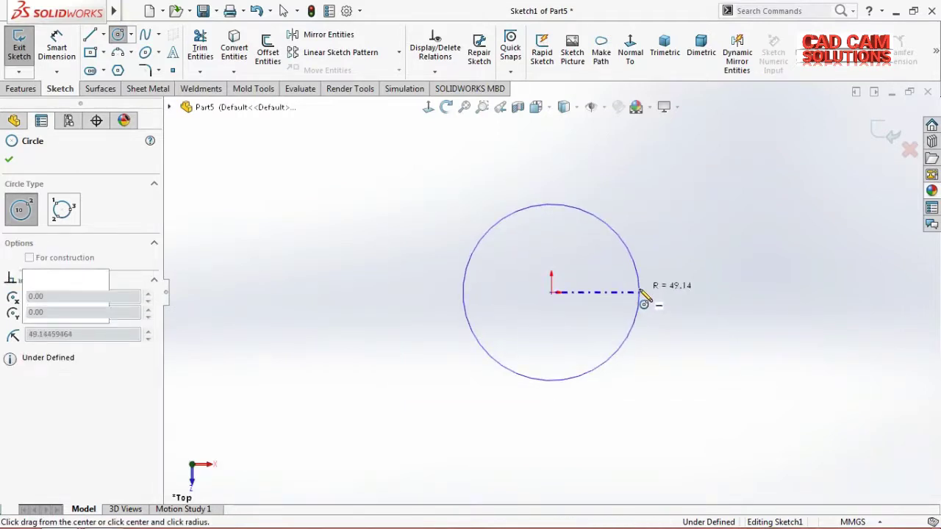
left_click(640, 291)
left_click(9, 161)
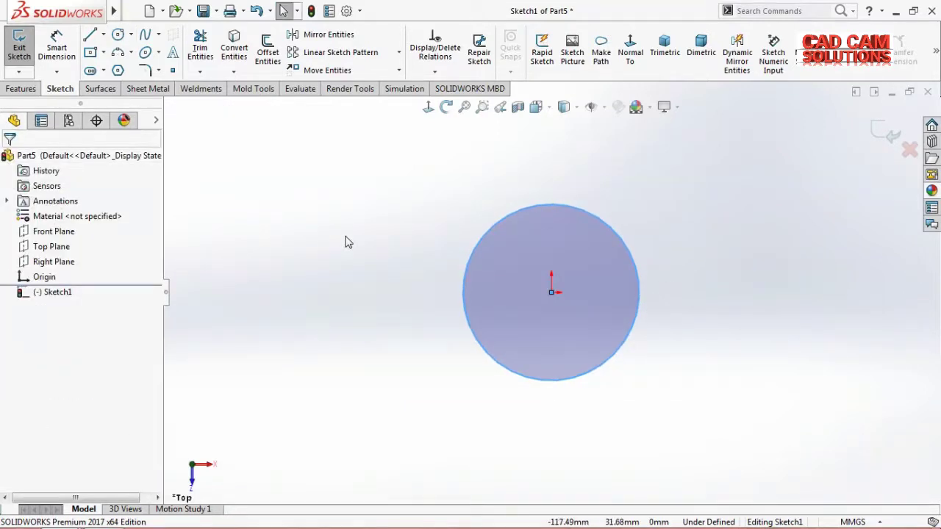
- Dimension the circle's diameter to 50 mm and exit the sketch
left_click(57, 48)
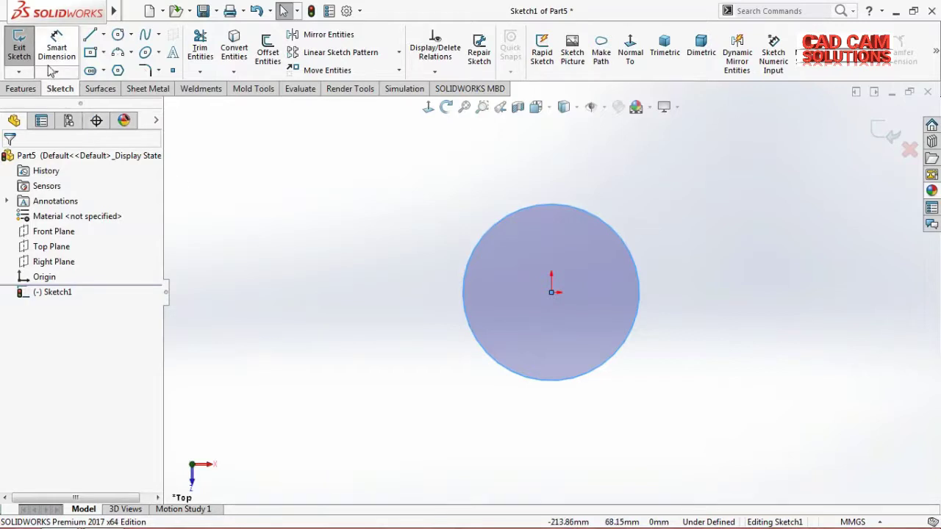
left_click(476, 246)
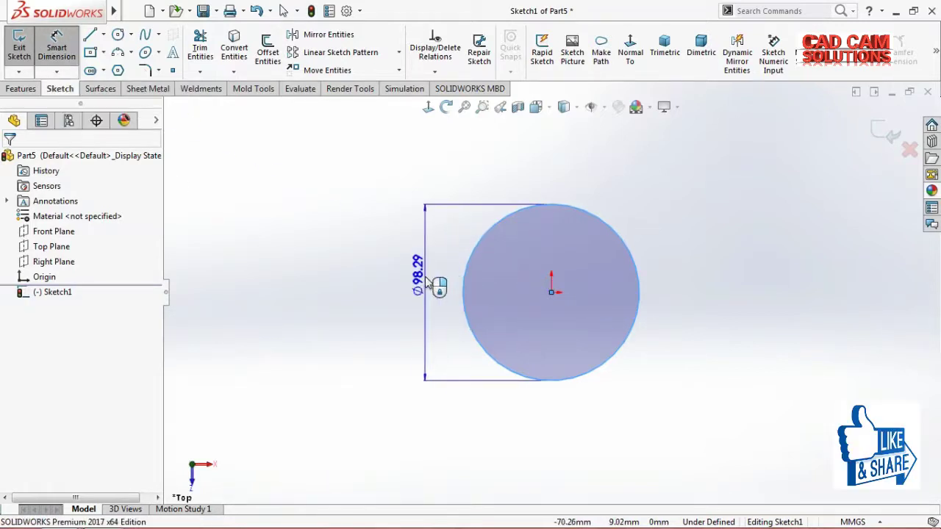
left_click(428, 285)
type("50")
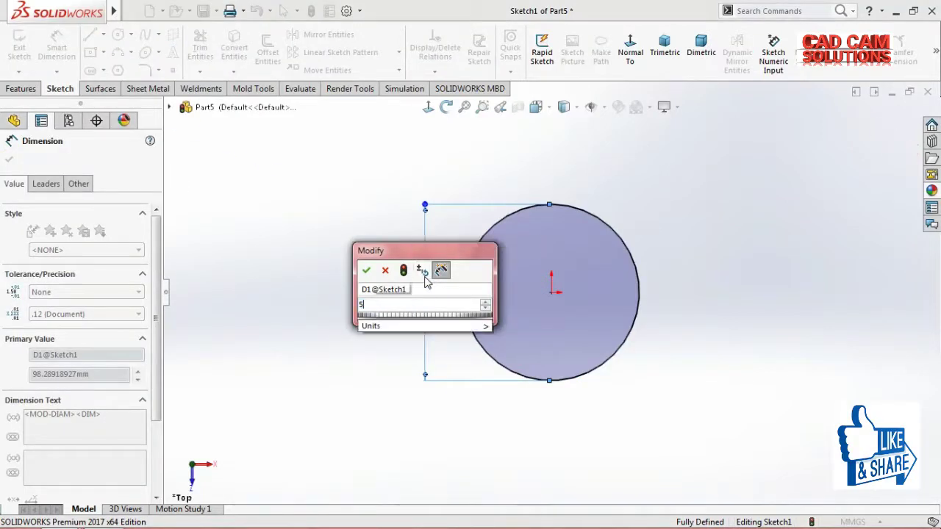
key("Return")
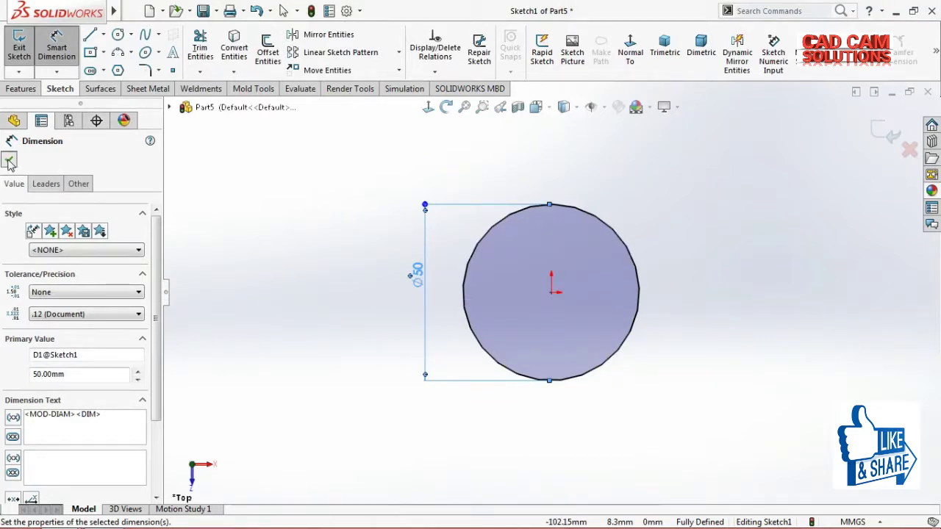
left_click(9, 159)
middle_click_drag(800, 215, 784, 166)
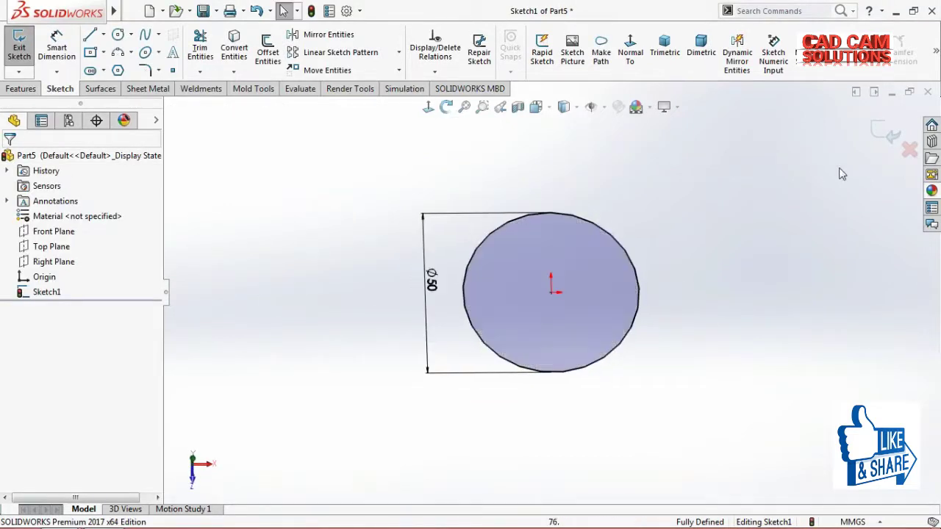
left_click(873, 135)
middle_click_drag(729, 327, 629, 134)
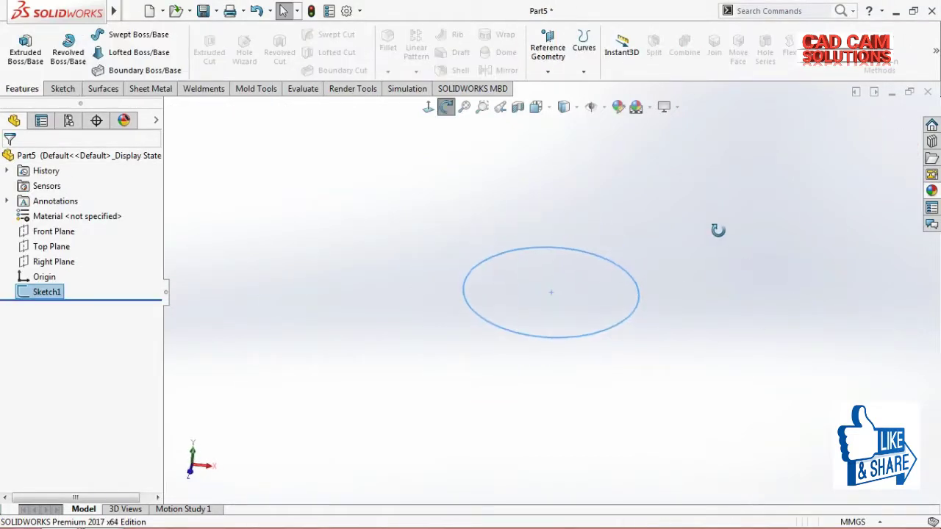
- Start a Helix/Spiral curve on the 50 mm circle, defined as a Spiral
left_click(585, 74)
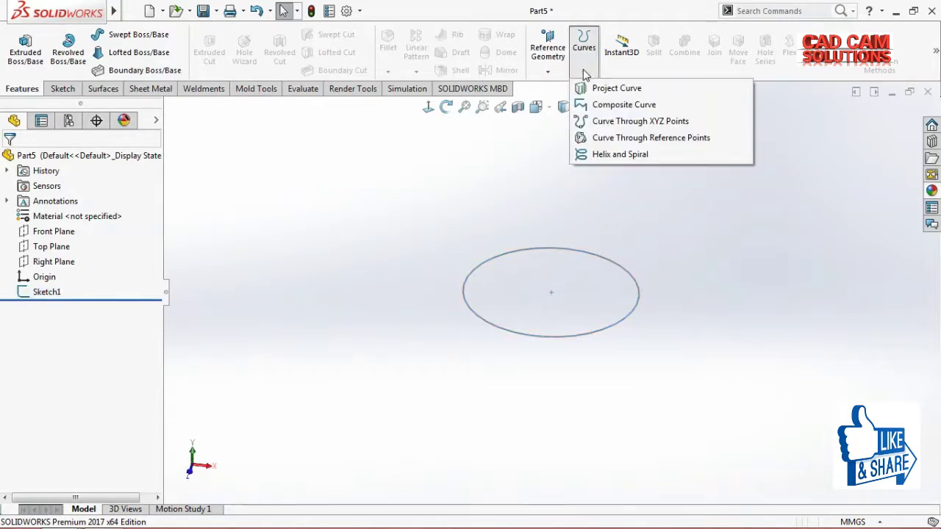
left_click(633, 156)
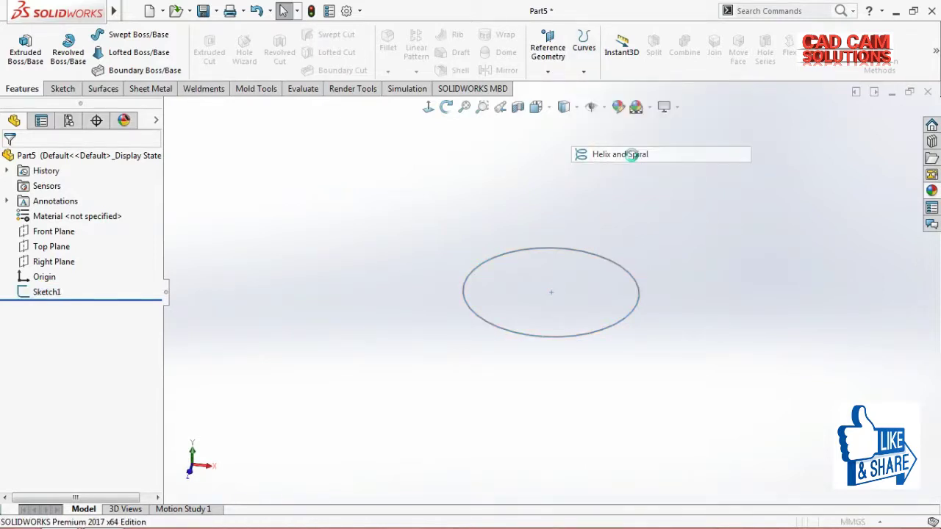
left_click(487, 261)
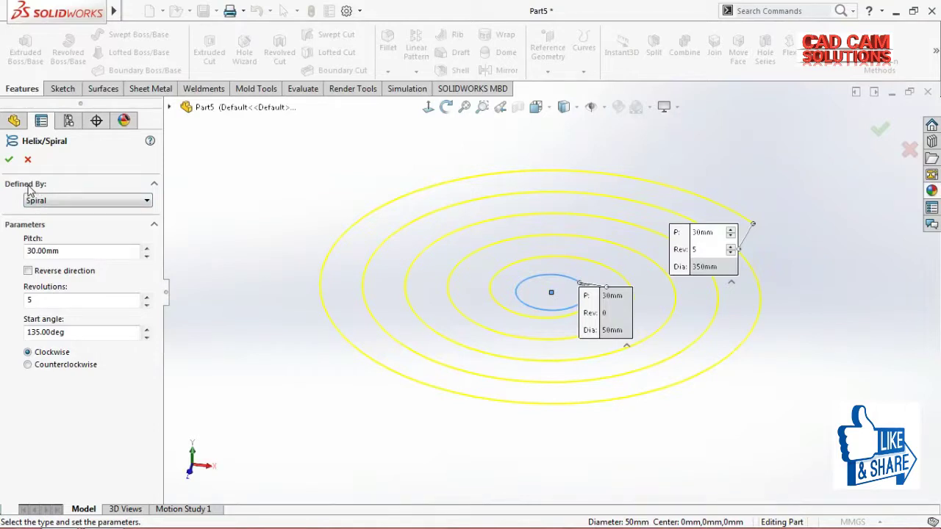
left_click(52, 202)
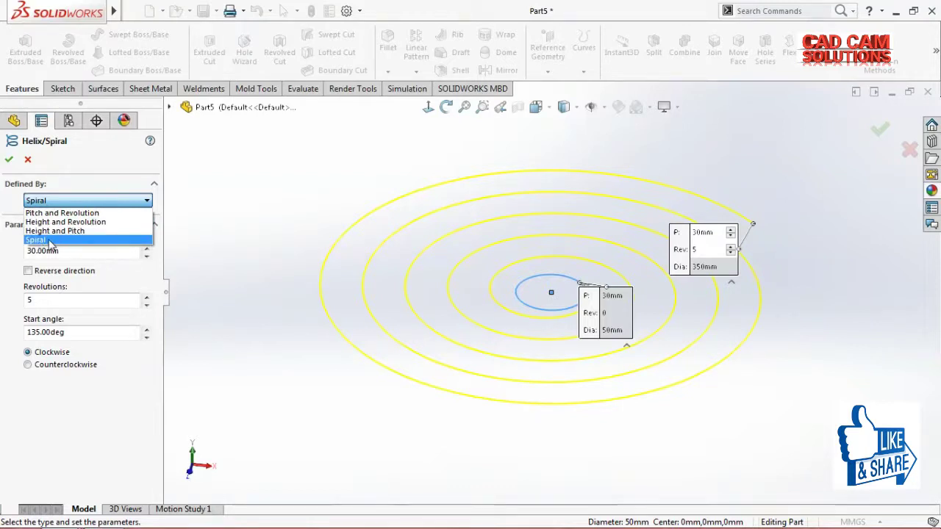
left_click(50, 241)
- Try Pitch and Revolution and Variable Pitch, then return to a flat Spiral
left_click(66, 202)
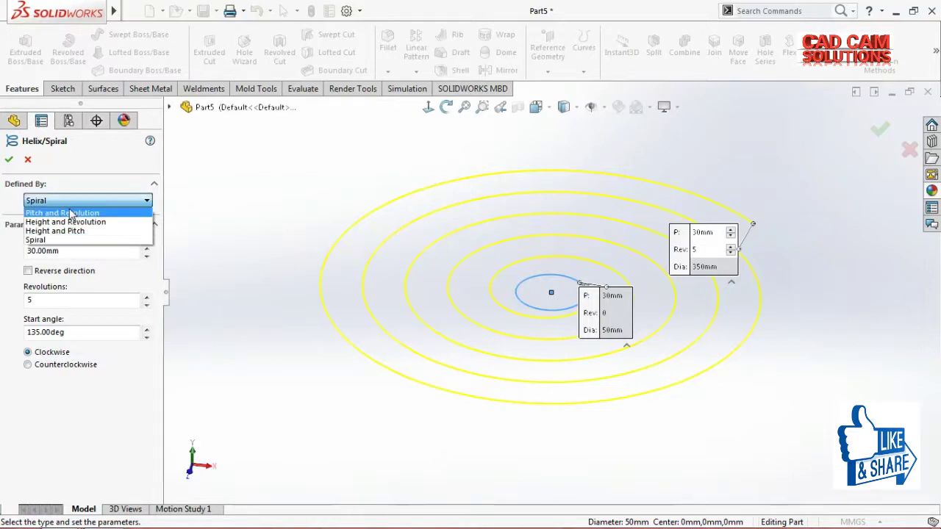
left_click(62, 213)
left_click(62, 252)
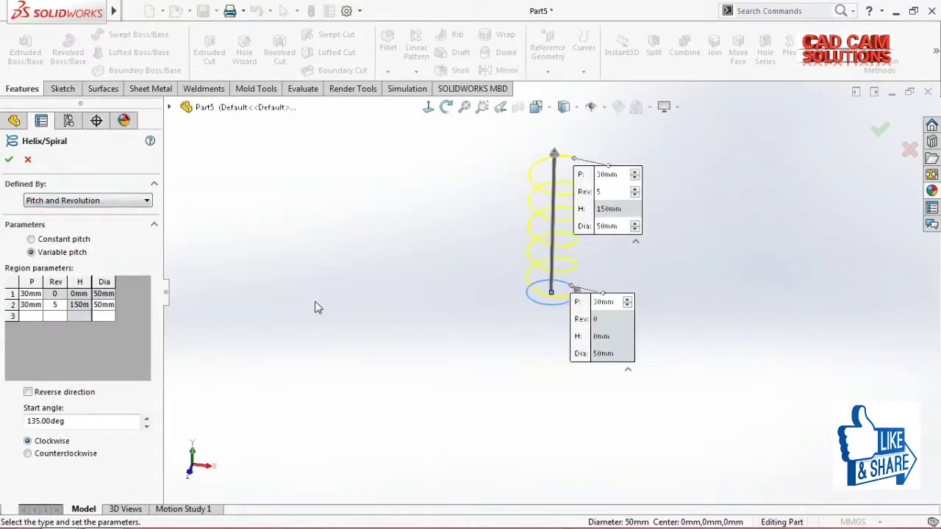
middle_click_drag(582, 229, 573, 225)
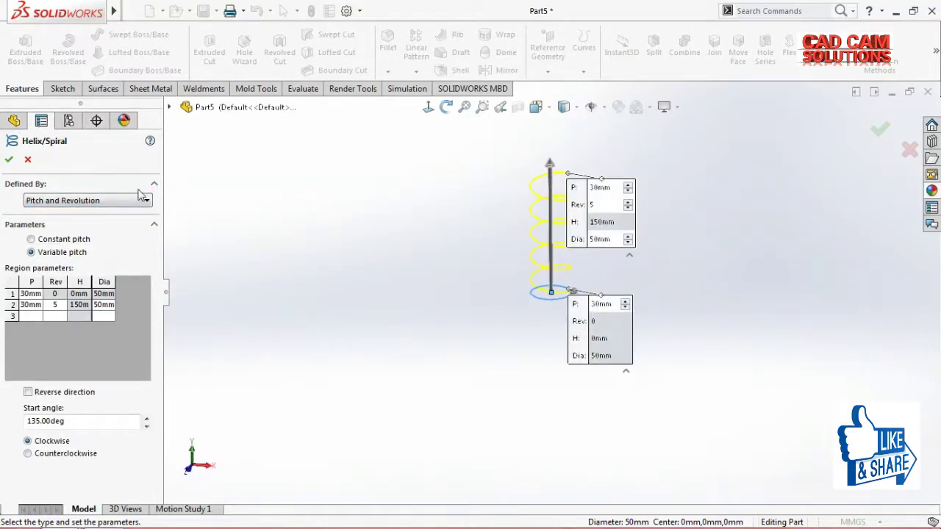
left_click(67, 201)
left_click(53, 241)
mouse_move(579, 336)
middle_mouse_down()
mouse_move(609, 262)
mouse_move(594, 318)
mouse_move(563, 252)
mouse_move(651, 193)
mouse_move(272, 233)
middle_mouse_up()
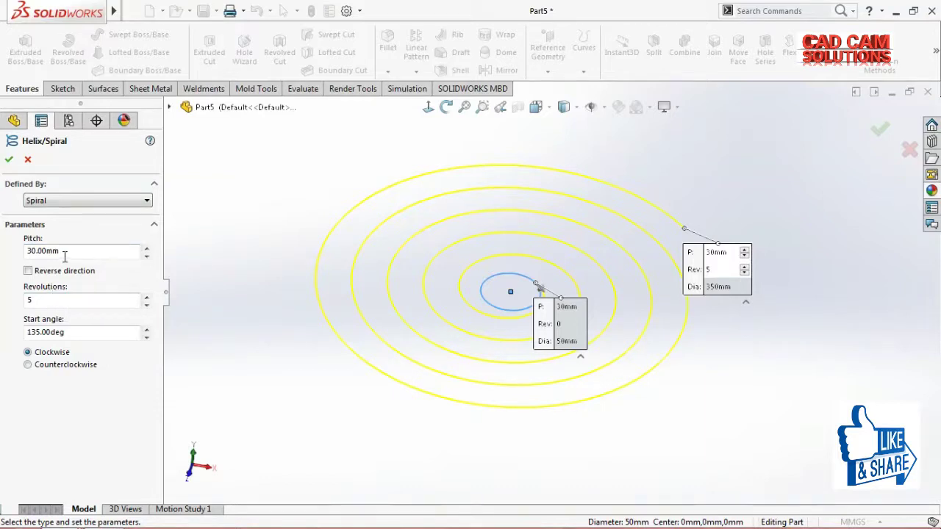
- Try larger pitch and revolution values while inspecting the spiral preview
left_click(147, 248)
left_click(147, 249)
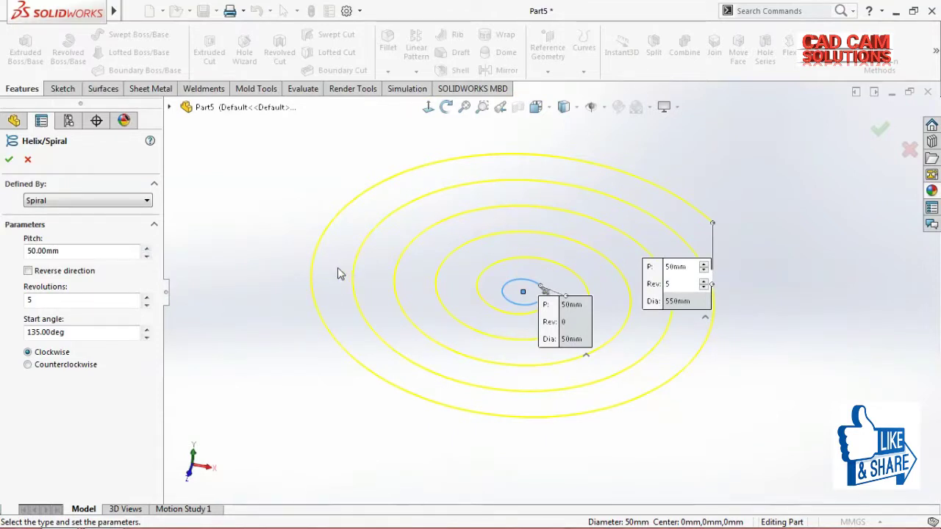
left_click(147, 298)
left_click(146, 298)
left_click(146, 298)
left_click(146, 298)
left_click(147, 298)
left_click(147, 298)
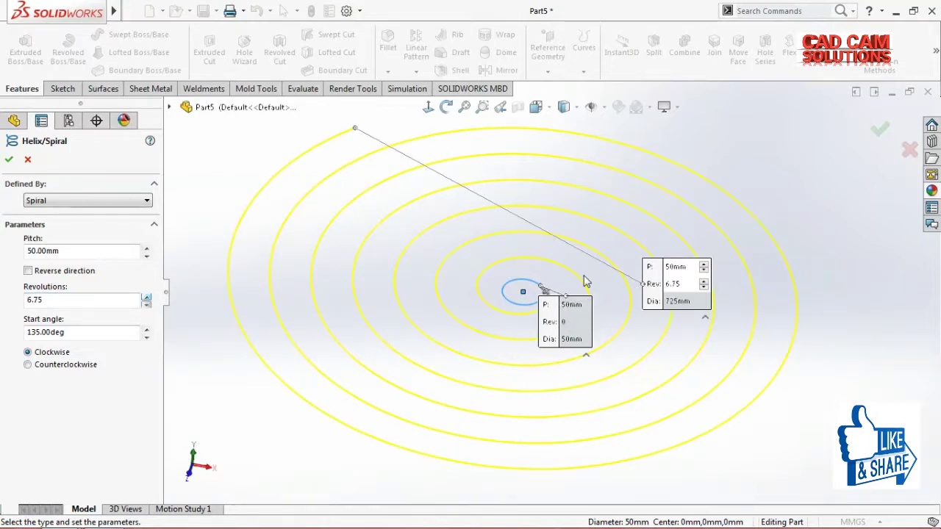
scroll(565, 290, "up", 2)
middle_click_drag(565, 272, 552, 258)
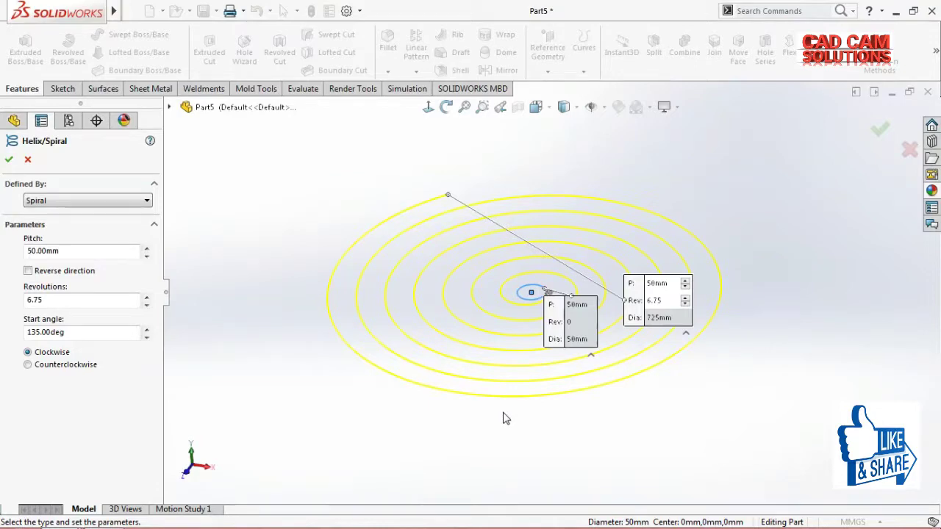
scroll(641, 261, "down", 2)
mouse_move(268, 331)
middle_mouse_down()
mouse_move(433, 324)
mouse_move(445, 399)
mouse_move(373, 240)
mouse_move(309, 342)
mouse_move(373, 340)
mouse_move(339, 332)
middle_mouse_up()
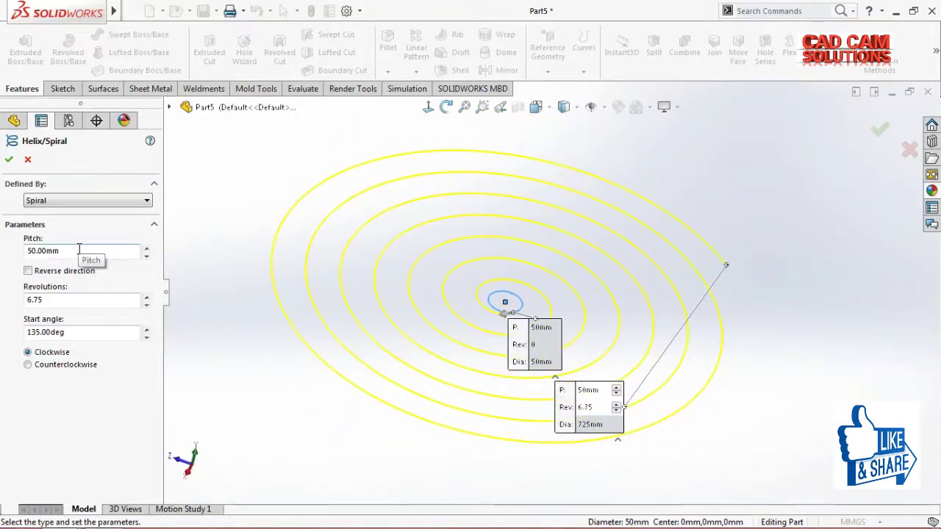
- Set the pitch to 40 mm, keep 5 revolutions, and accept the spiral
double_click(63, 299)
type("5")
left_click_drag(62, 251, 39, 252)
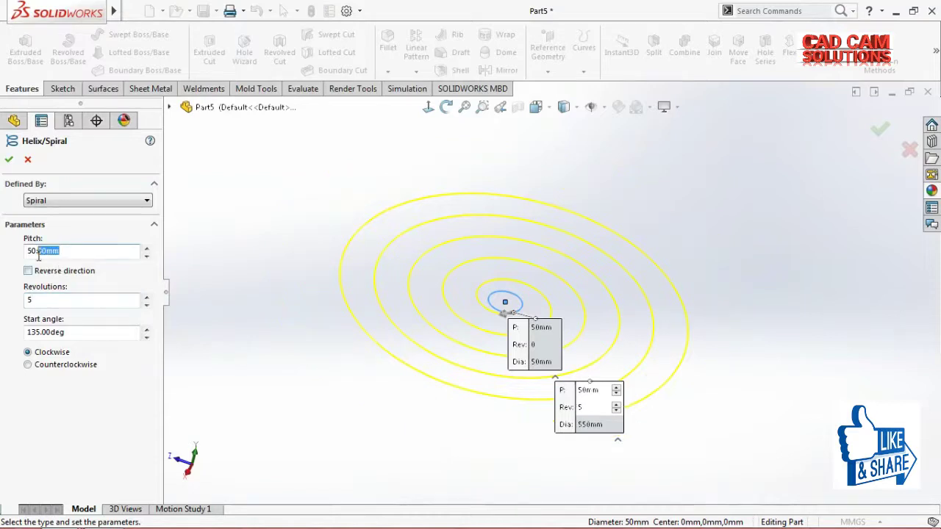
type("40")
key("Return")
mouse_move(284, 262)
middle_mouse_down()
mouse_move(269, 351)
mouse_move(284, 292)
mouse_move(290, 179)
mouse_move(340, 159)
mouse_move(419, 258)
mouse_move(393, 283)
mouse_move(397, 252)
mouse_move(420, 231)
middle_mouse_up()
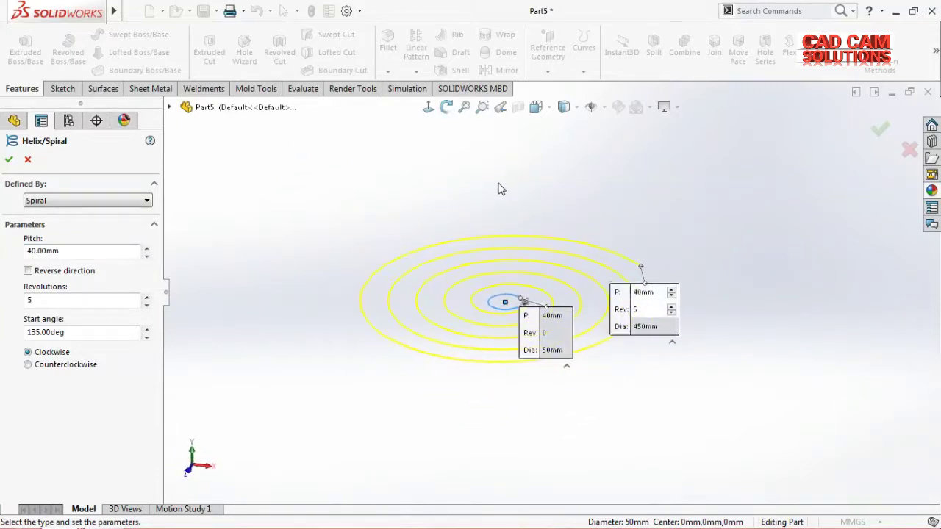
left_click(9, 162)
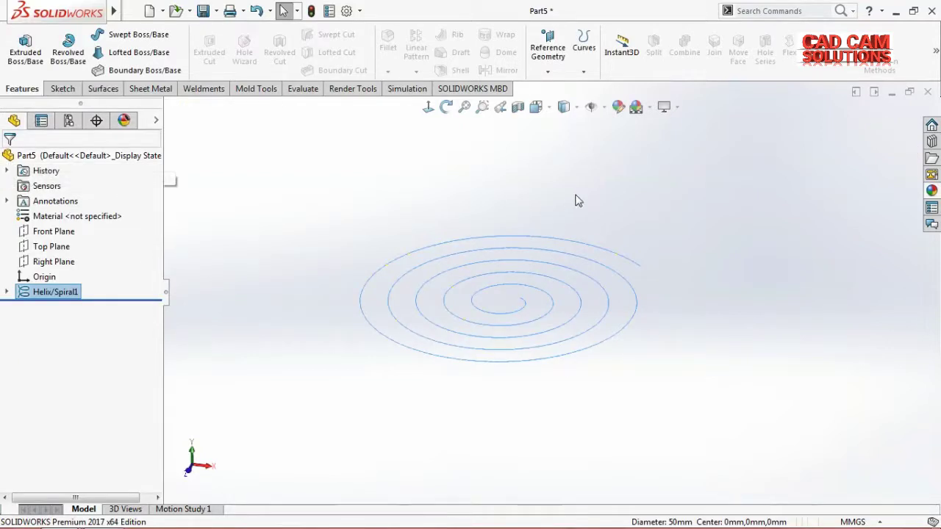
- Create Plane1 at the spiral's outer end point, perpendicular to the spiral curve
mouse_move(493, 230)
middle_mouse_down()
mouse_move(490, 154)
mouse_move(442, 139)
mouse_move(395, 168)
mouse_move(407, 217)
middle_mouse_up()
mouse_move(407, 217)
left_mouse_down()
mouse_move(409, 189)
mouse_move(414, 213)
left_mouse_up()
key("Escape")
left_click(545, 70)
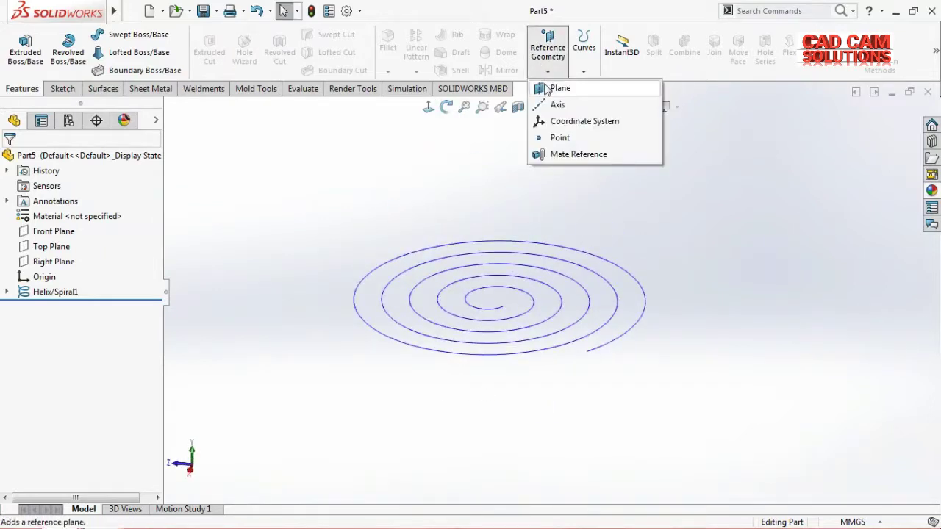
left_click(548, 89)
middle_click_drag(681, 331, 682, 319)
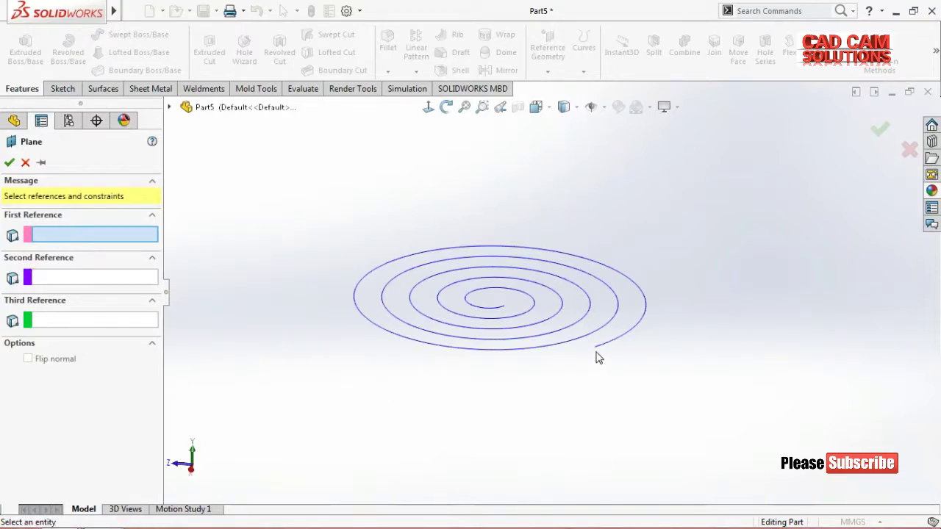
scroll(597, 356, "down", 3)
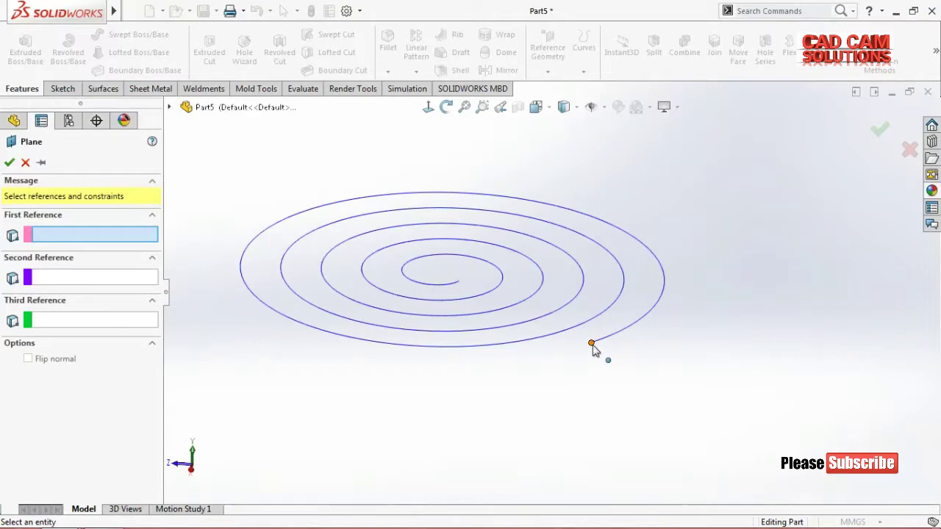
left_click(592, 344)
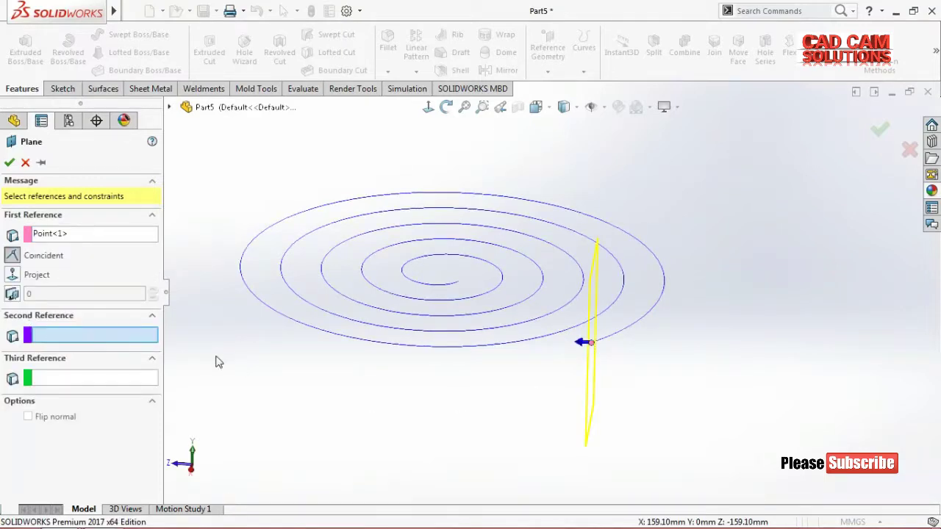
left_click(642, 327)
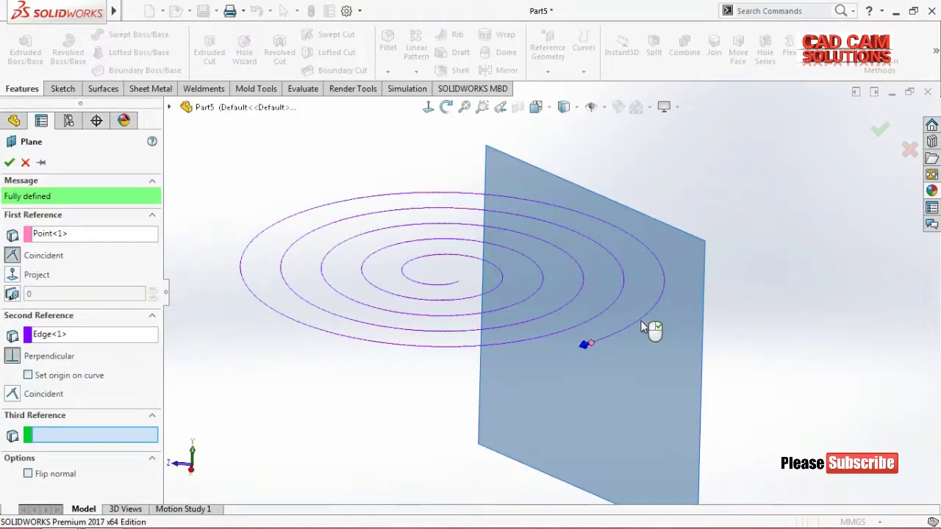
left_click(8, 161)
- Orbit around the new plane and spiral, then begin a new sketch
left_click(798, 321)
mouse_move(798, 321)
middle_mouse_down()
mouse_move(715, 320)
mouse_move(702, 302)
middle_mouse_up()
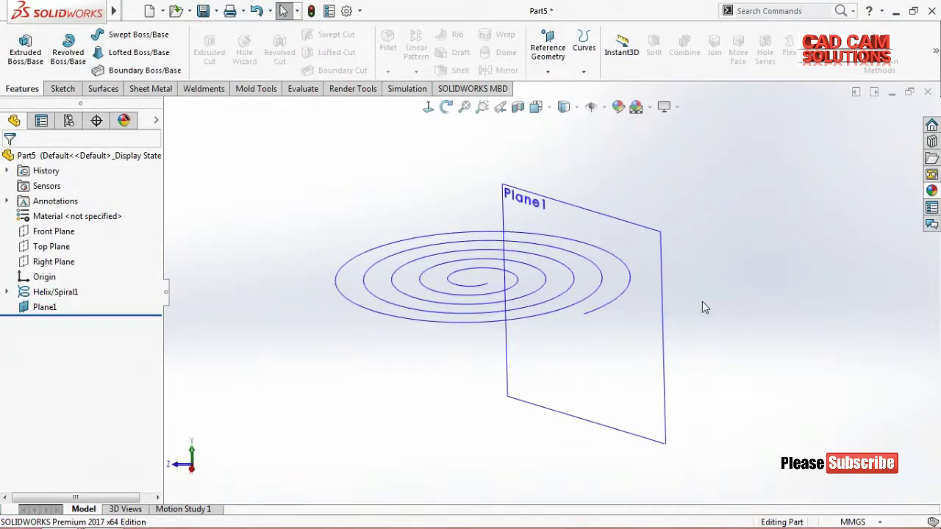
left_click(63, 89)
left_click(19, 44)
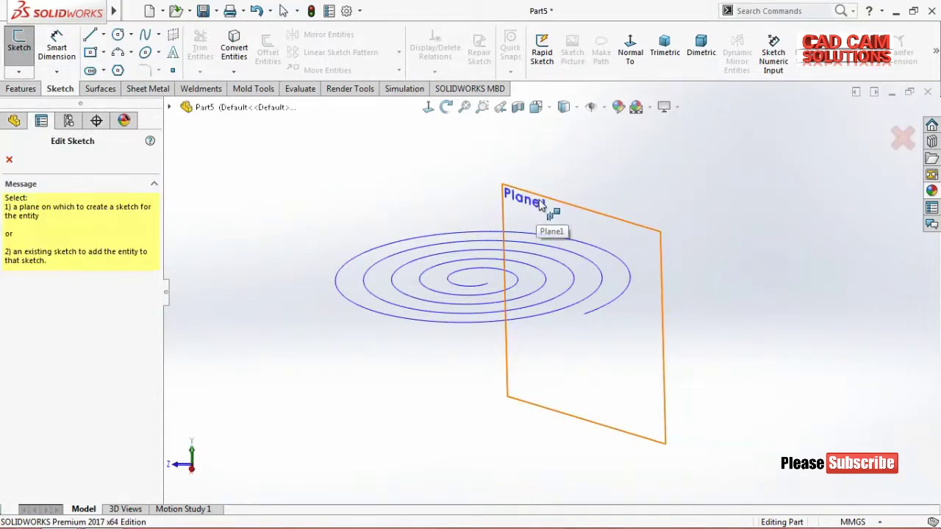
- Sketch a circle on Plane1, viewed normal, near the spiral's end
left_click(541, 205)
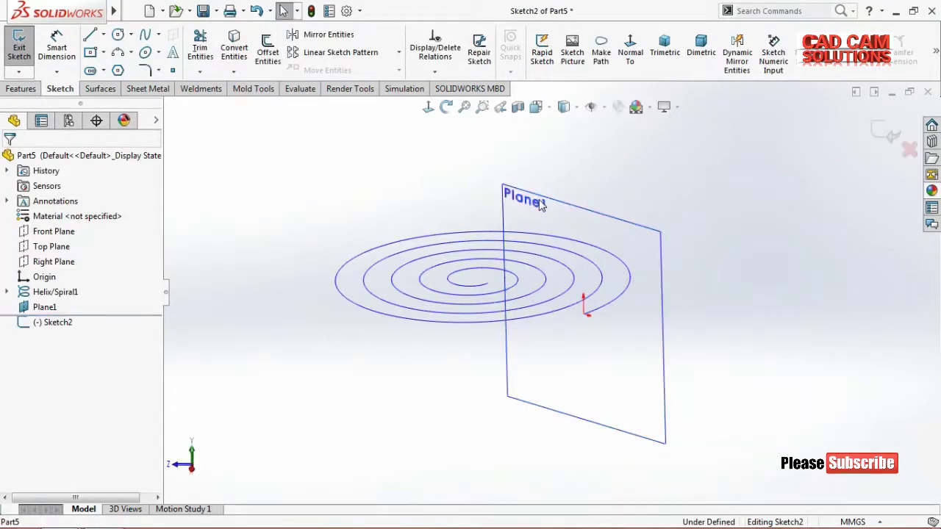
left_click(428, 108)
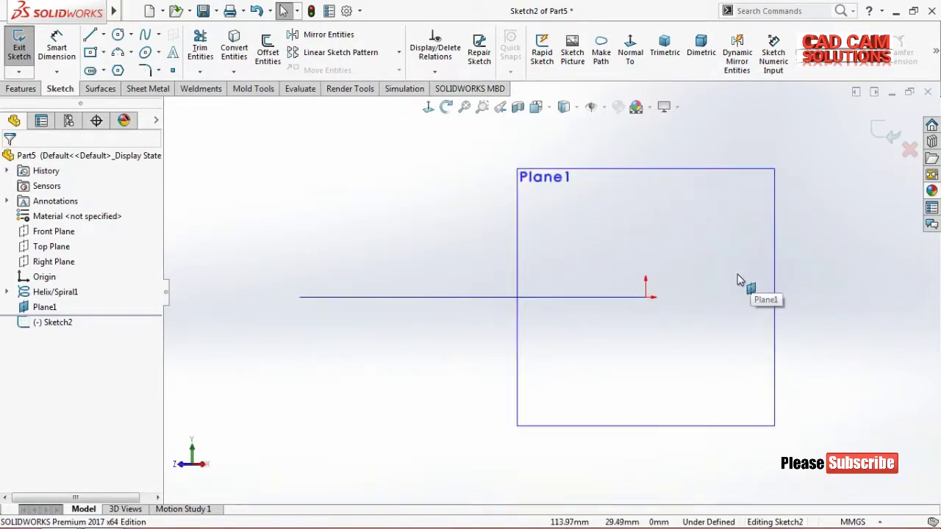
left_click(118, 35)
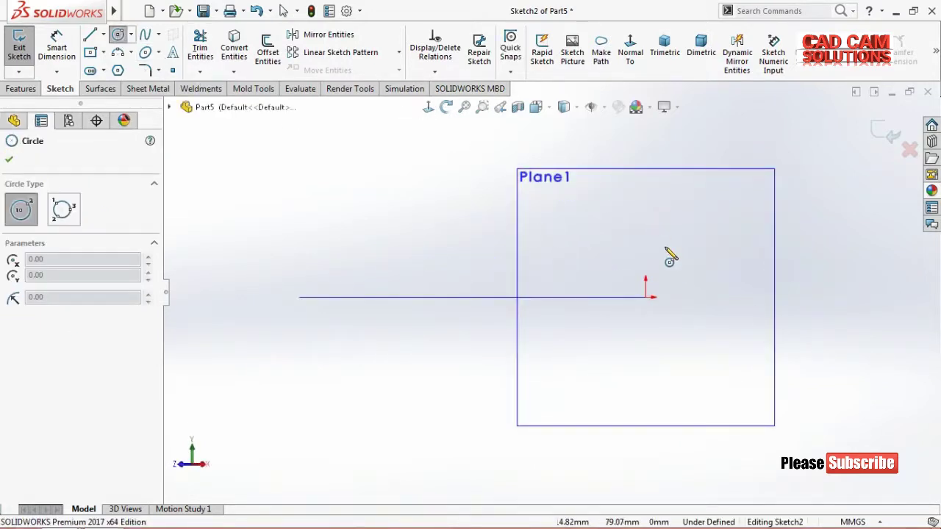
left_click(663, 316)
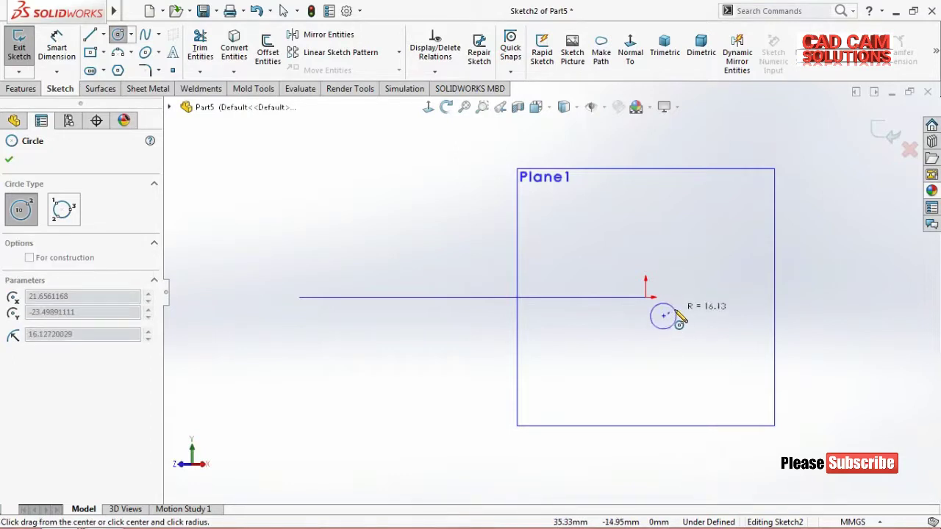
left_click(677, 314)
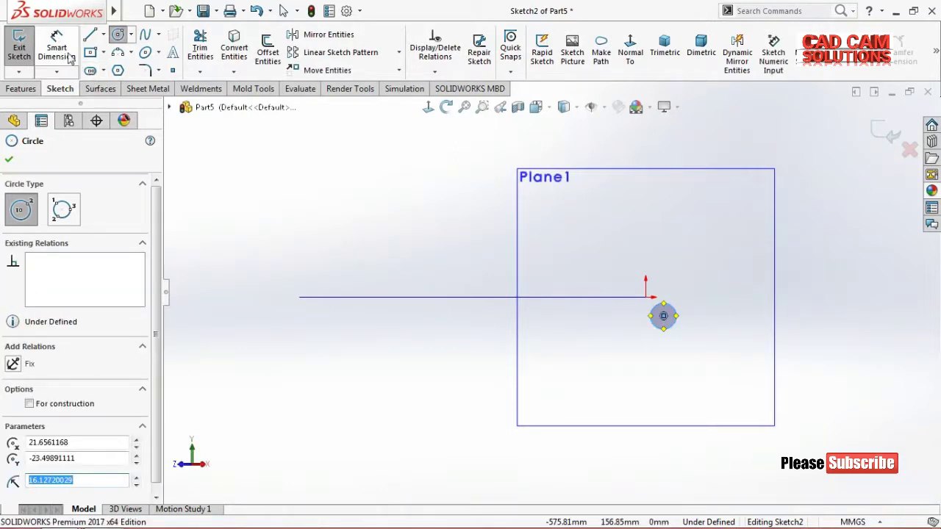
key("Escape")
- Dimension the circle's diameter to 30 mm and select its centre point
left_click(671, 316)
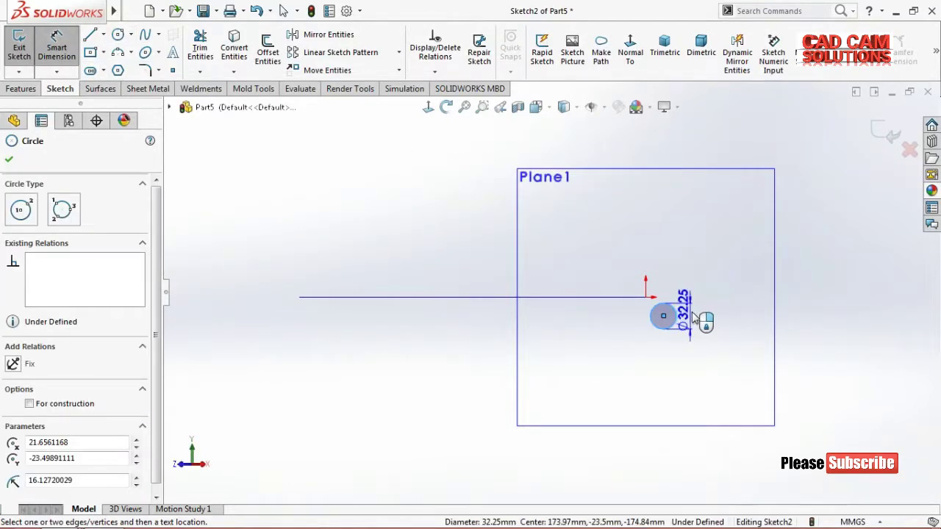
left_click(704, 310)
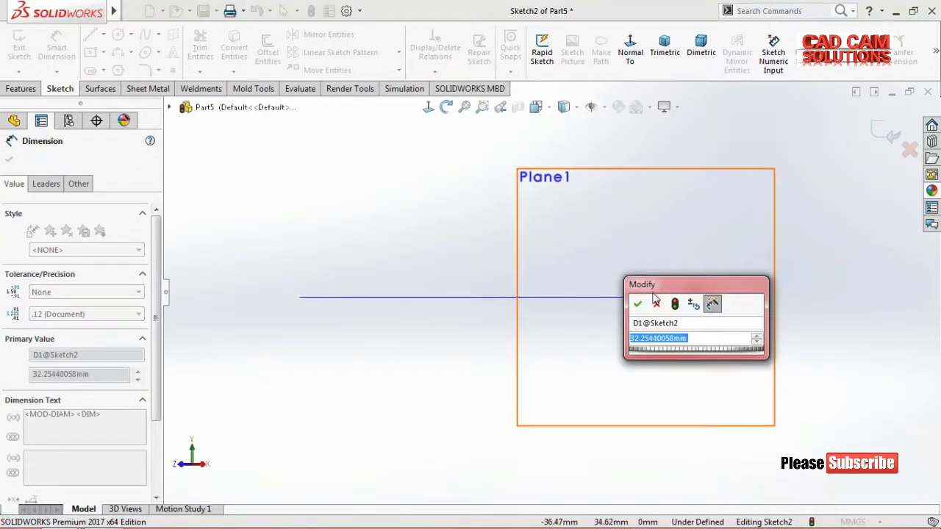
type("30")
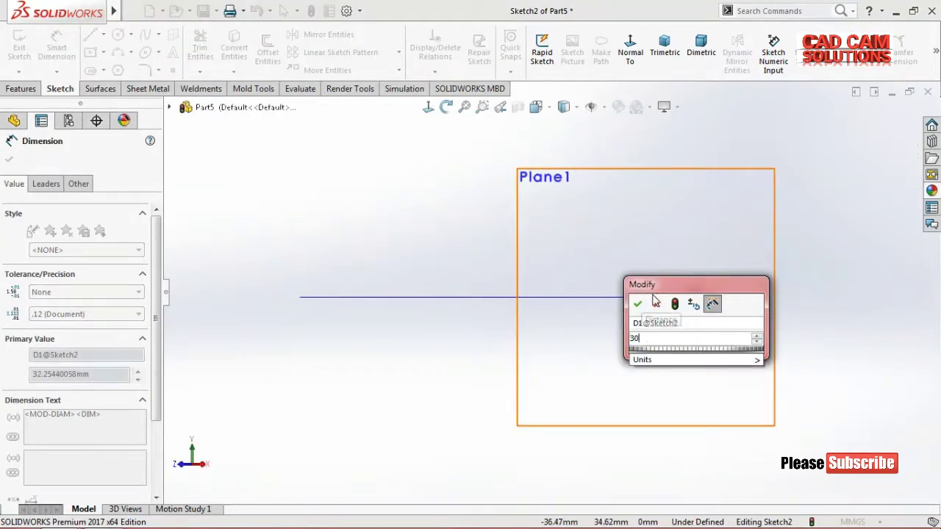
key("Return")
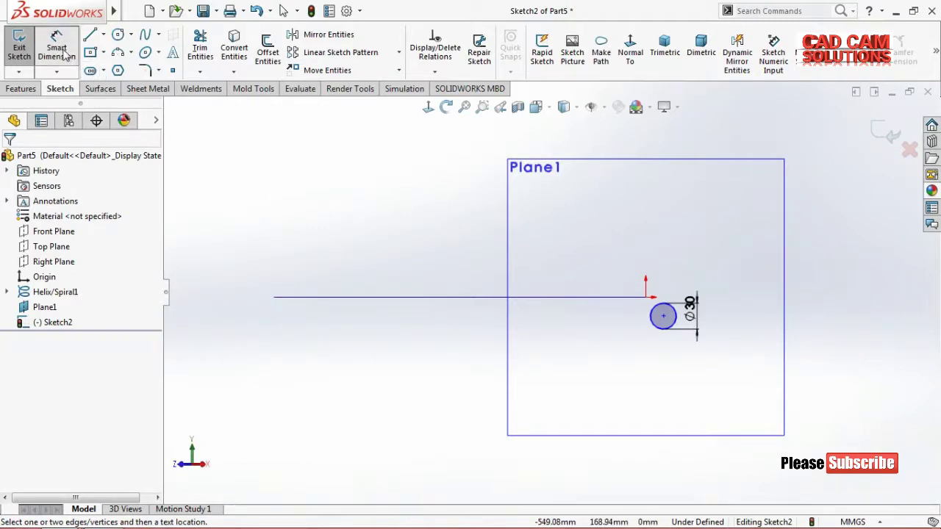
left_click(65, 55)
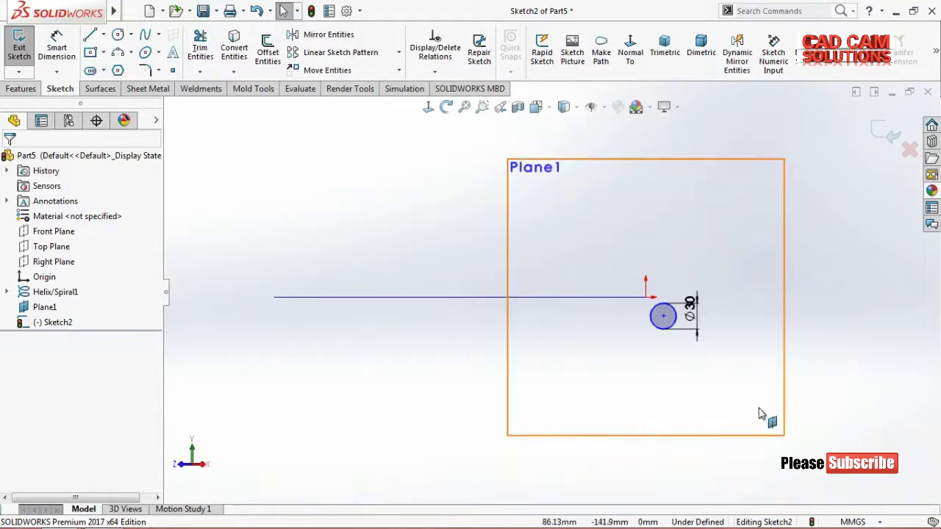
left_click(663, 317)
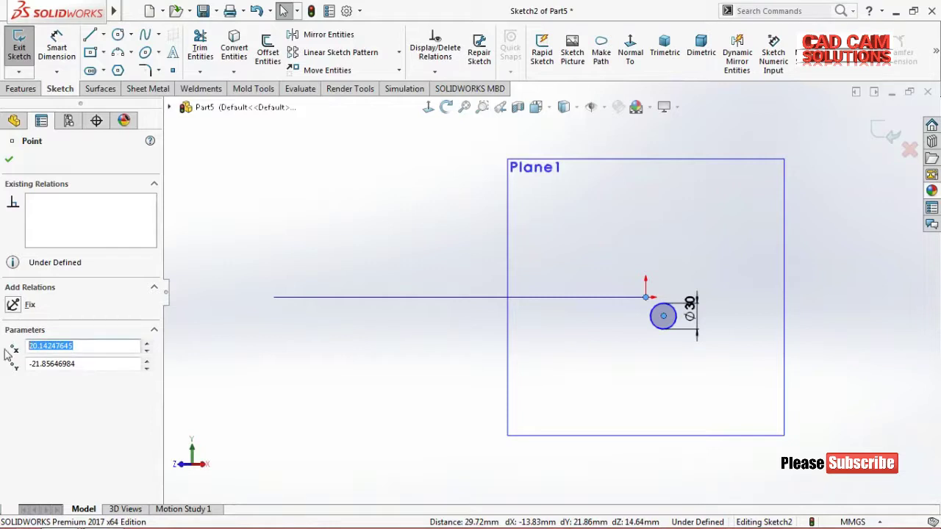
- Place the Ø30 circle's centre at X 0, Y 0 and exit Sketch2
type("0")
key("Return")
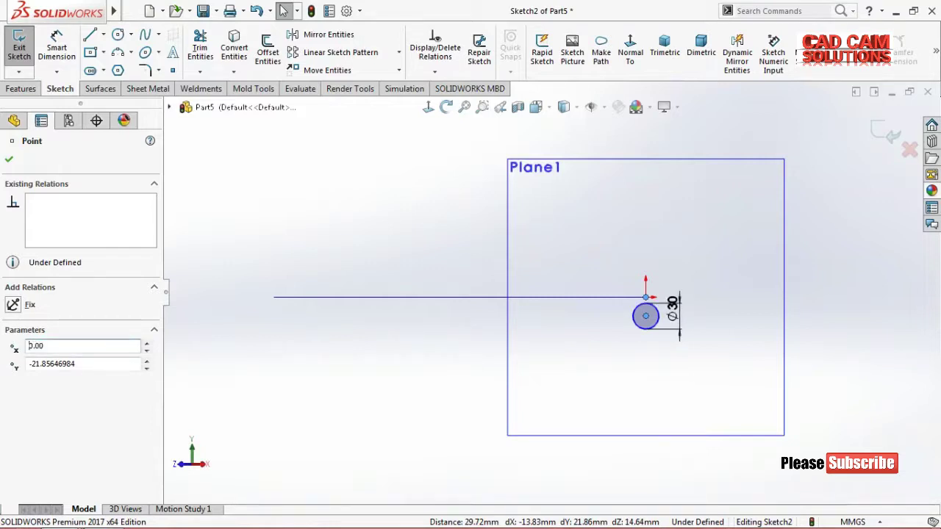
left_click_drag(81, 363, 11, 368)
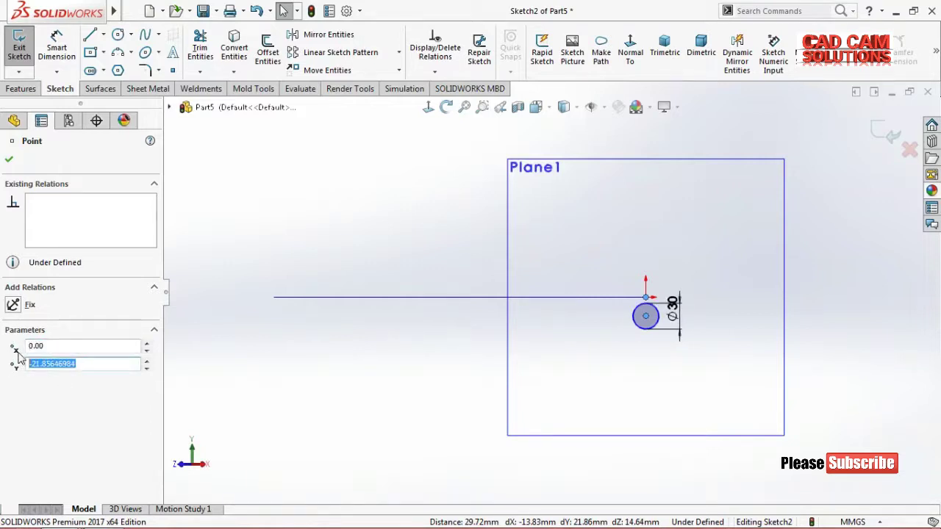
key("BackSpace")
type("0")
key("Return")
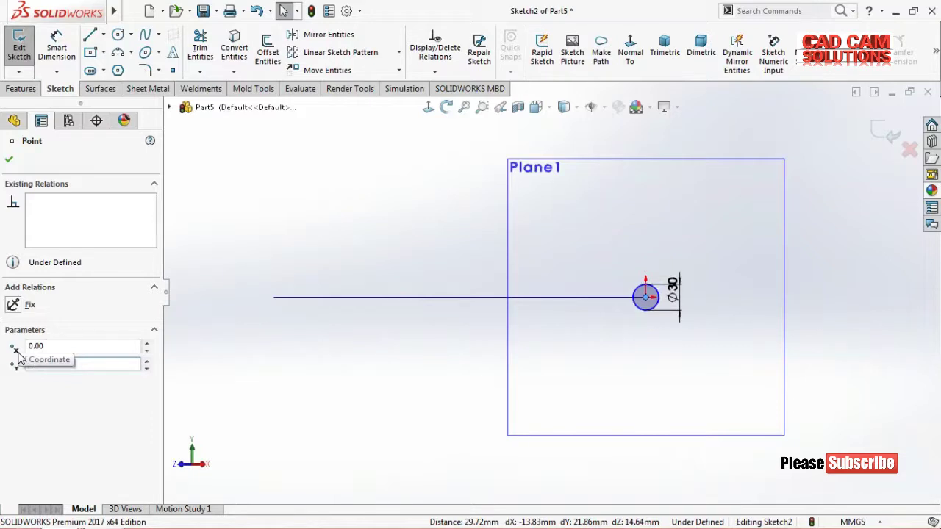
left_click(10, 161)
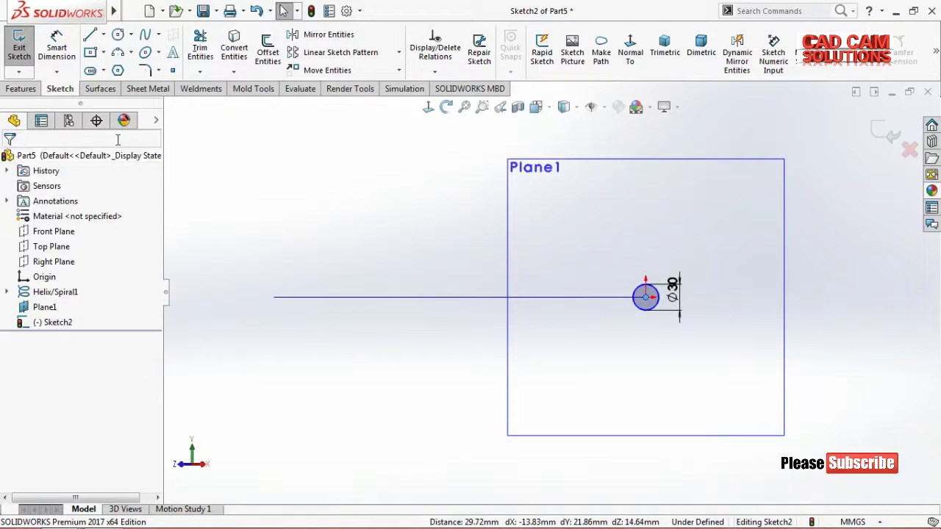
left_click(892, 135)
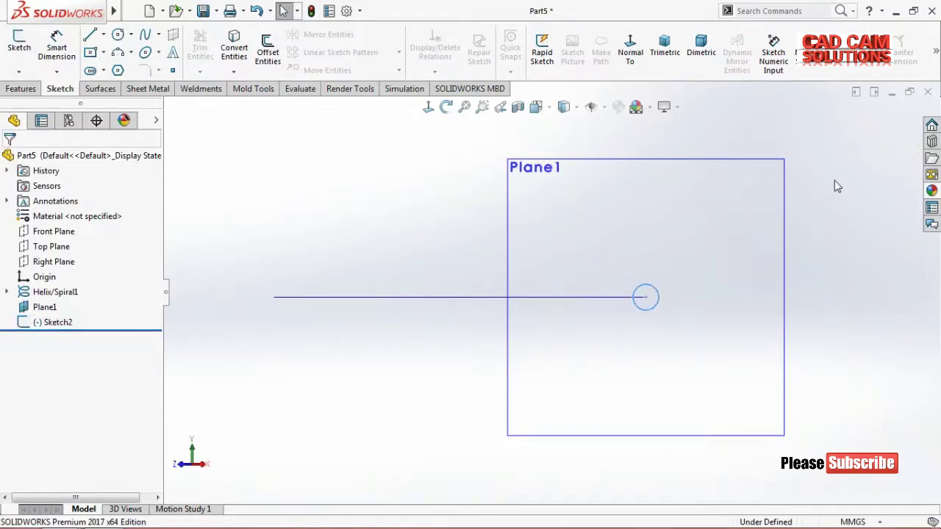
- Hide Plane1 so only the spiral and the profile circle show
mouse_move(802, 203)
middle_mouse_down()
mouse_move(794, 257)
mouse_move(710, 301)
mouse_move(704, 288)
middle_mouse_up()
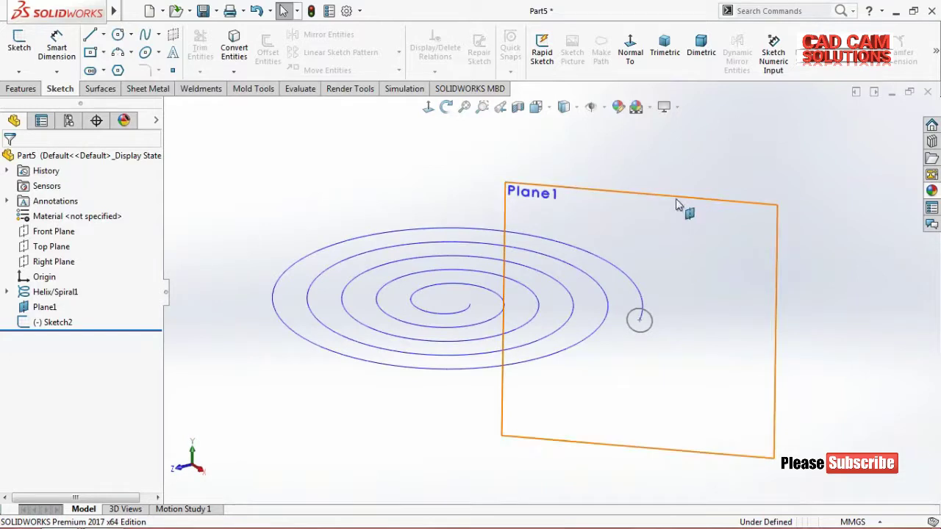
right_click(555, 188)
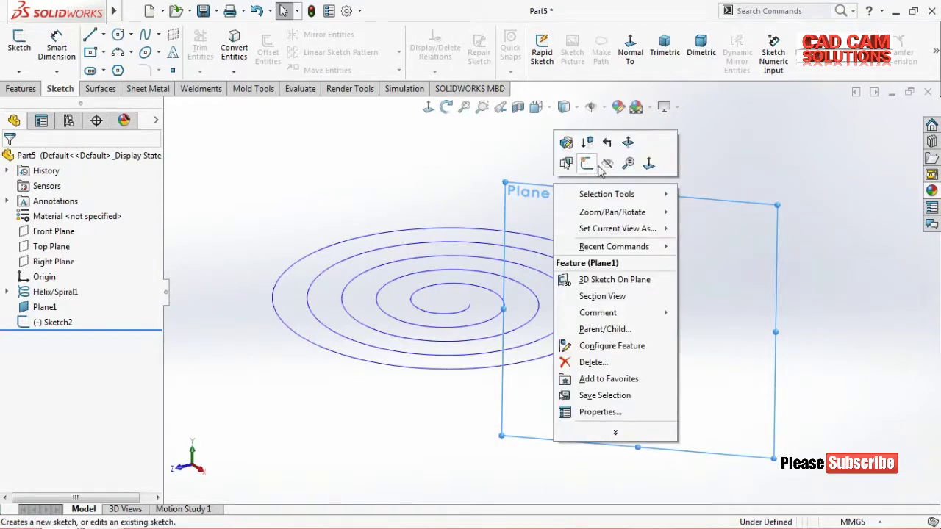
left_click(585, 171)
key("Escape")
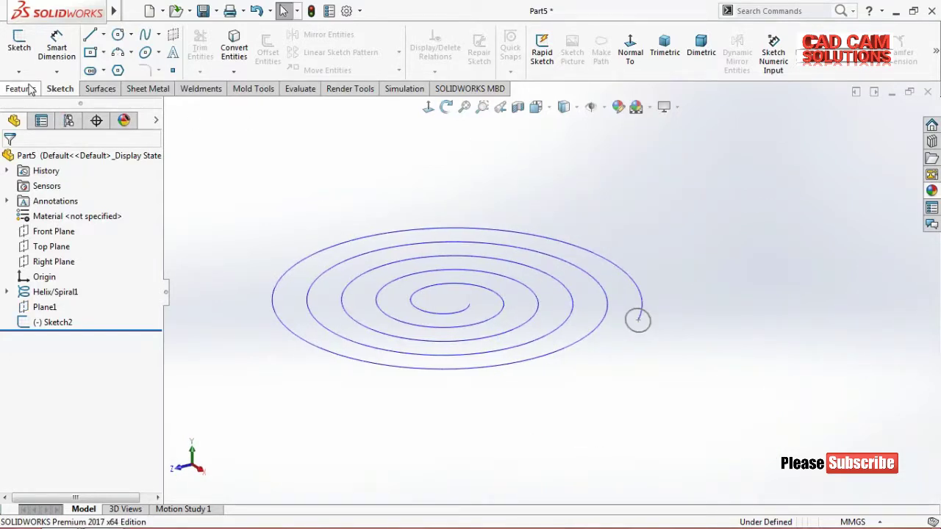
left_click(22, 88)
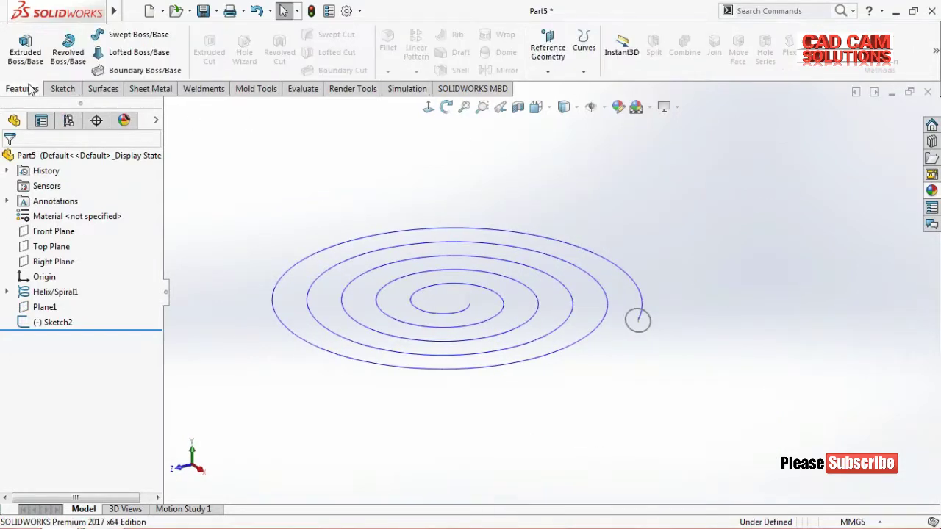
- Sweep the Ø30 circle Sketch2 along Helix/Spiral1 into a solid tube
left_click(125, 42)
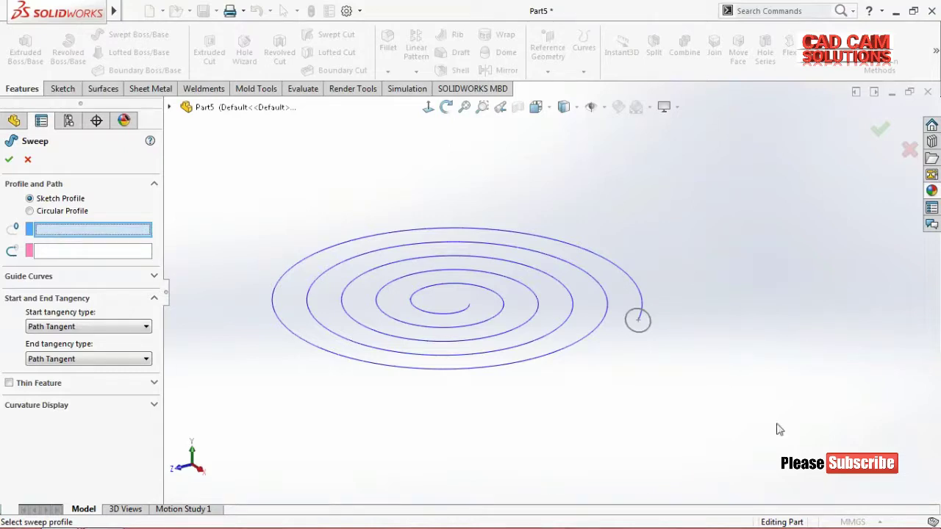
left_click(650, 328)
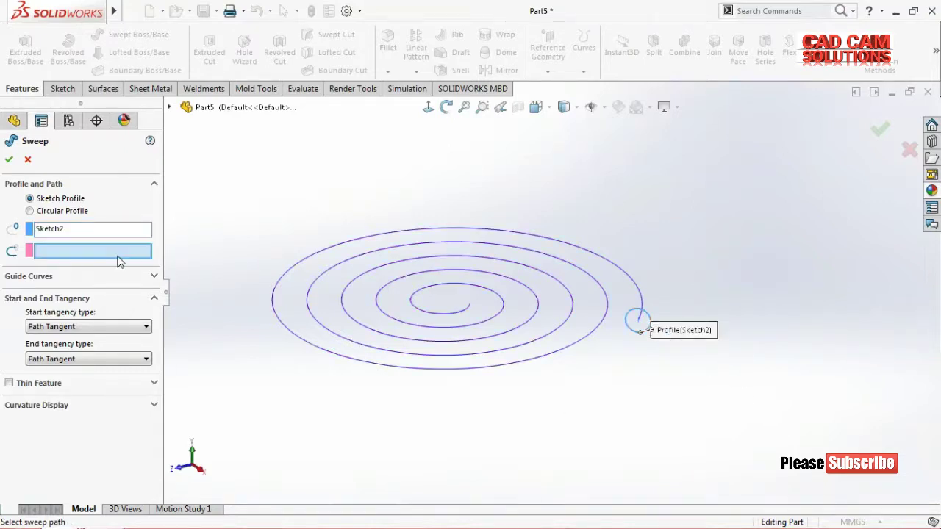
left_click(606, 257)
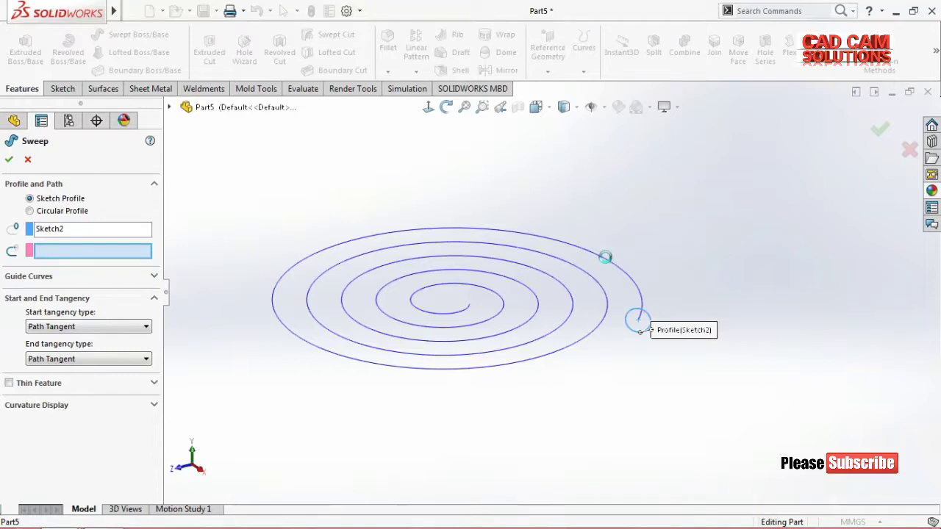
left_click(13, 160)
mouse_move(498, 187)
middle_mouse_down()
mouse_move(447, 262)
mouse_move(458, 220)
mouse_move(384, 273)
middle_mouse_up()
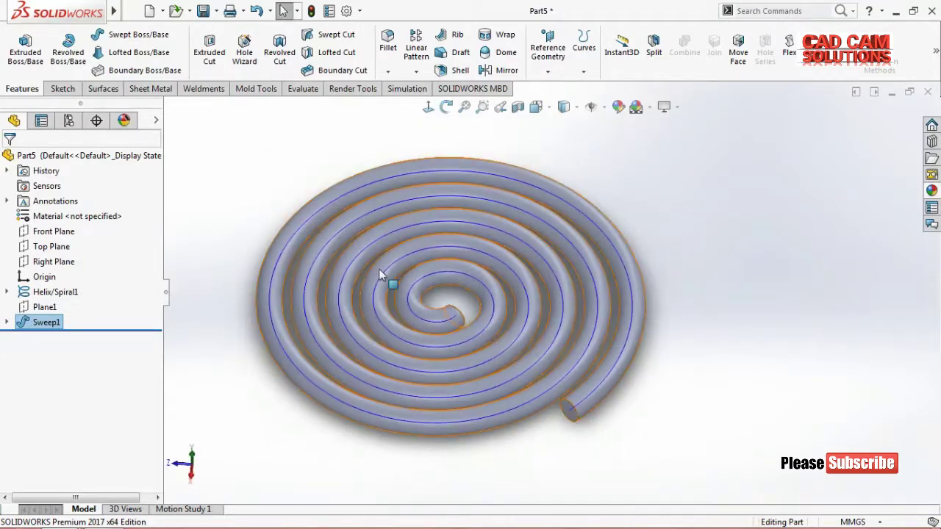
- Hide the Helix/Spiral1 curve and select the Sweep1 tube
right_click(59, 294)
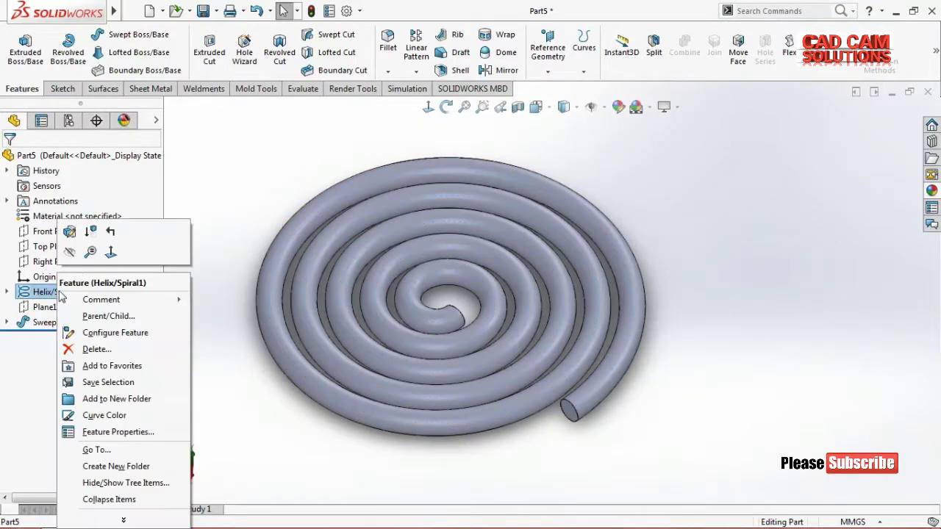
left_click(86, 224)
mouse_move(316, 323)
middle_mouse_down()
mouse_move(344, 326)
mouse_move(308, 310)
mouse_move(291, 290)
middle_mouse_up()
mouse_move(498, 224)
middle_mouse_down()
mouse_move(491, 250)
mouse_move(508, 229)
middle_mouse_up()
scroll(536, 217, "down", 2)
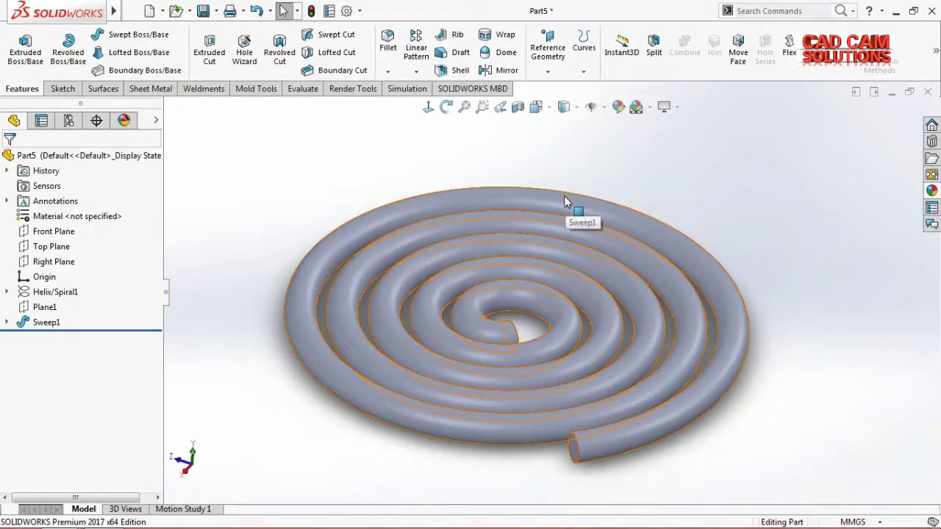
left_click(564, 198)
left_click(618, 106)
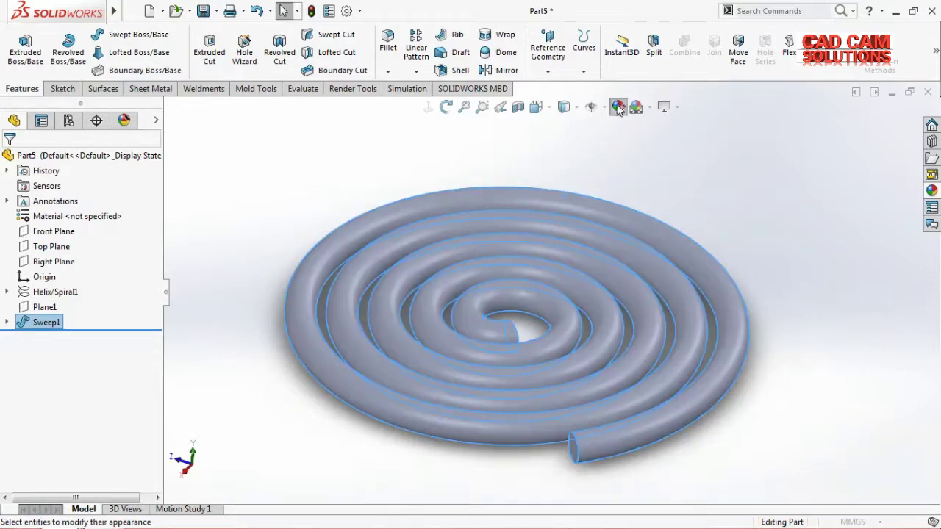
- Try green, then apply a yellow appearance to the Sweep1 tube
left_click(82, 426)
left_click(76, 428)
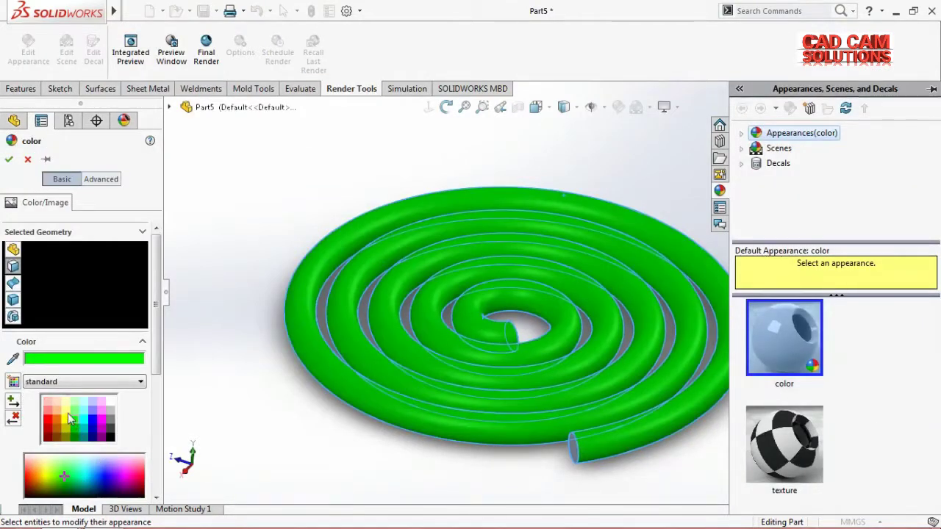
left_click(66, 420)
left_click(8, 160)
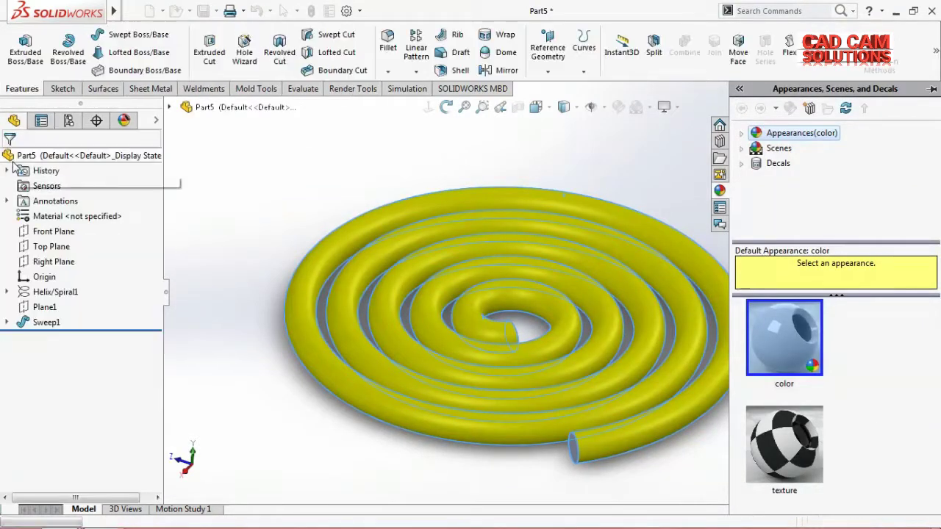
mouse_move(357, 162)
middle_mouse_down()
mouse_move(358, 302)
mouse_move(374, 311)
mouse_move(307, 172)
mouse_move(370, 139)
mouse_move(675, 333)
mouse_move(636, 279)
mouse_move(642, 307)
mouse_move(601, 330)
mouse_move(594, 283)
mouse_move(607, 287)
mouse_move(495, 252)
mouse_move(497, 264)
mouse_move(515, 216)
mouse_move(505, 275)
middle_mouse_up()
middle_click_drag(456, 334, 455, 323)
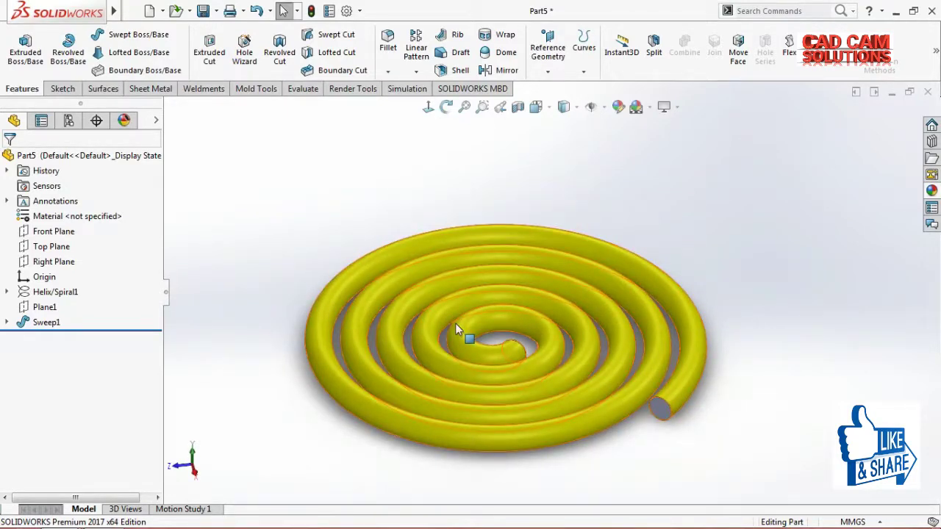
middle_click_drag(455, 328, 311, 387)
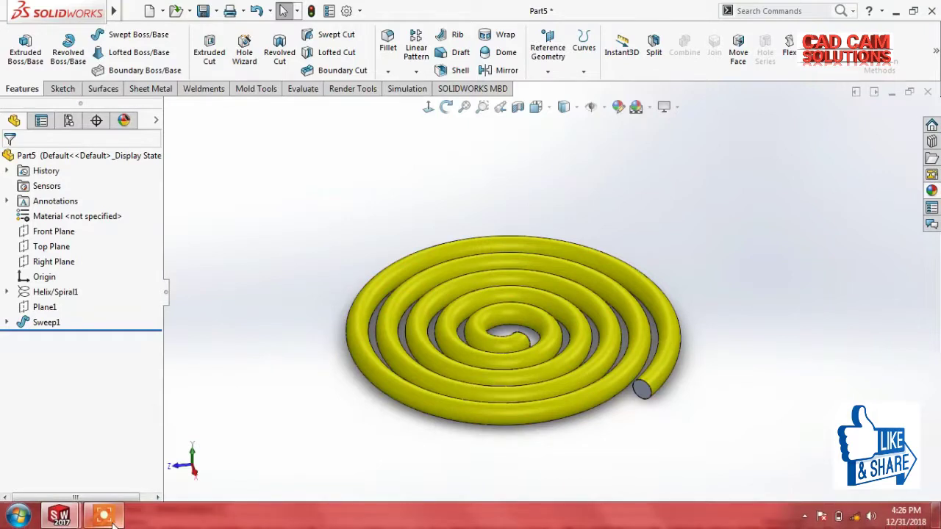
mouse_move(103, 516)
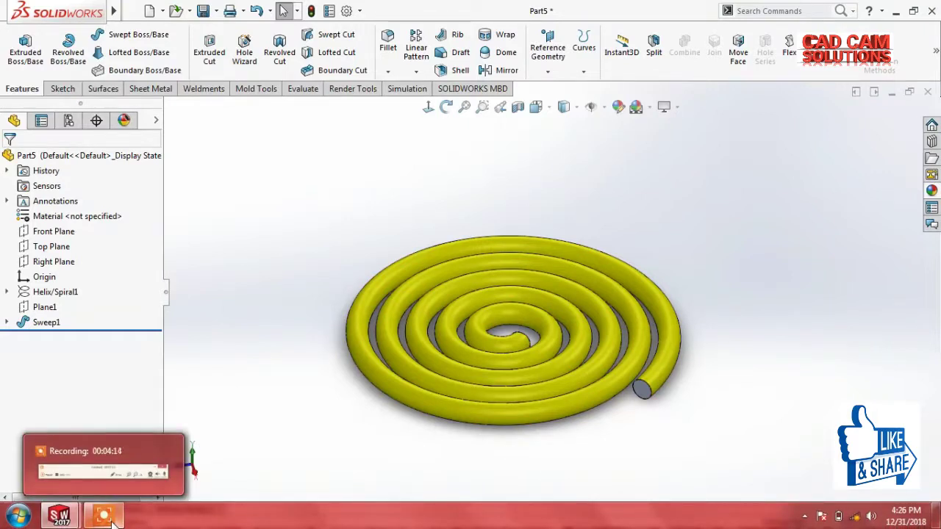
left_click(111, 521)
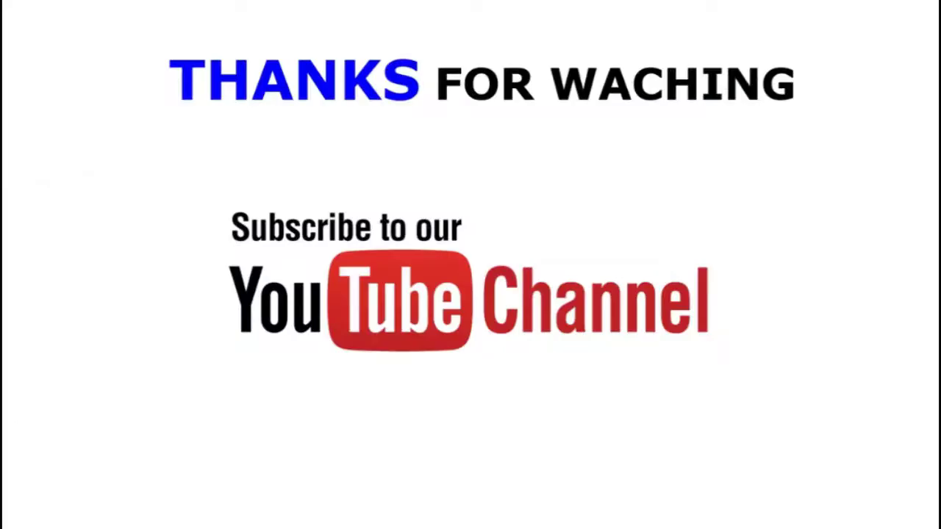